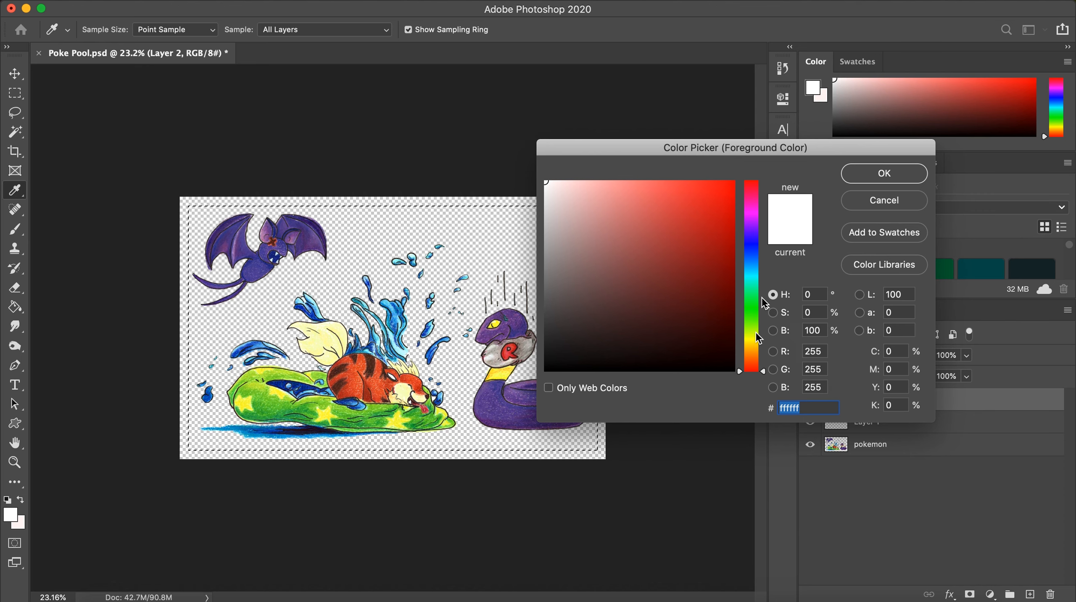
Set the foreground colour to a warm yellow and fill the rectangular selection on Layer 2 with it
left_click(641, 188)
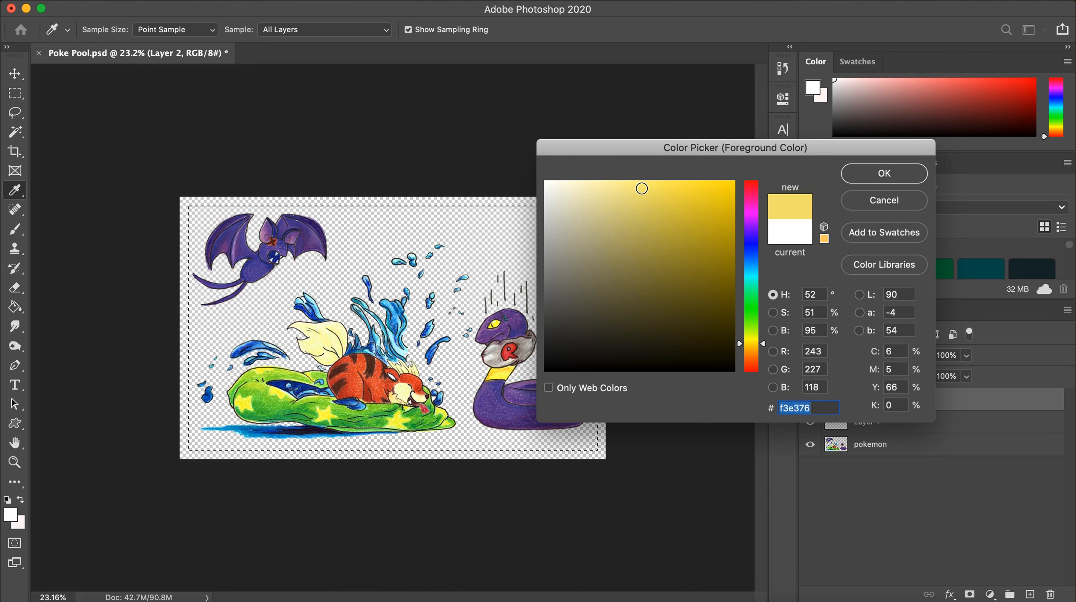
left_click(824, 239)
left_click_drag(744, 355, 742, 347)
left_click(891, 175)
left_click(531, 281)
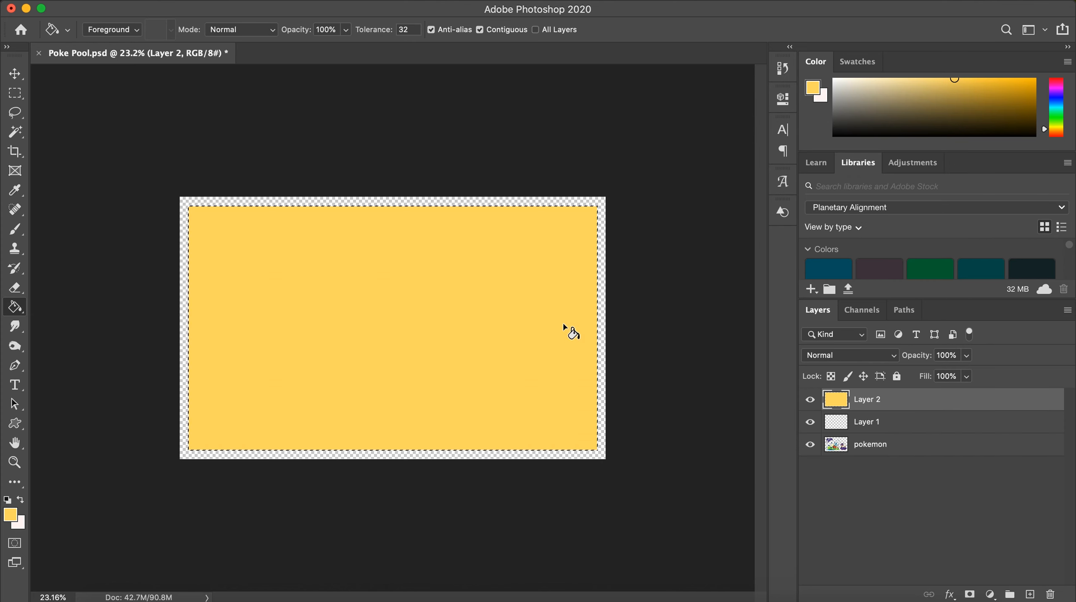
Invert the selection and fill the outer frame with the off-white background colour
left_click(309, 1)
left_click(329, 59)
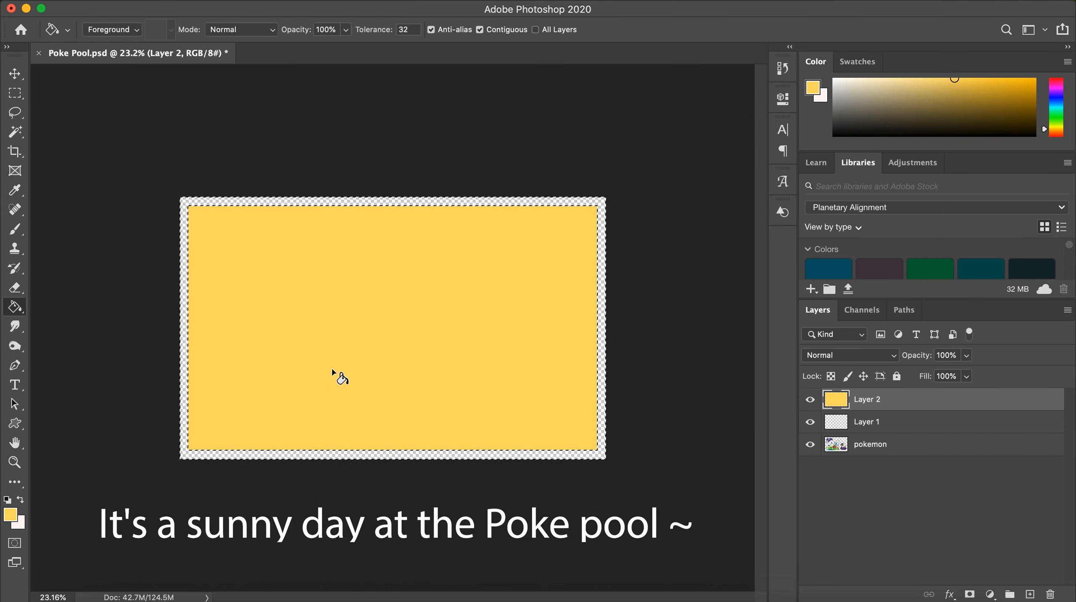
key("x")
Reorder the layers with pokemon on top, Layer 1 in the middle and Layer 2 at the bottom, and make pokemon active
left_click_drag(832, 400, 898, 466)
left_click_drag(900, 401, 889, 421)
left_click(886, 399)
Clear the selection and move the pokemon artwork slightly down on the canvas
key("ctrl+d")
key("v")
left_click_drag(530, 414, 530, 420)
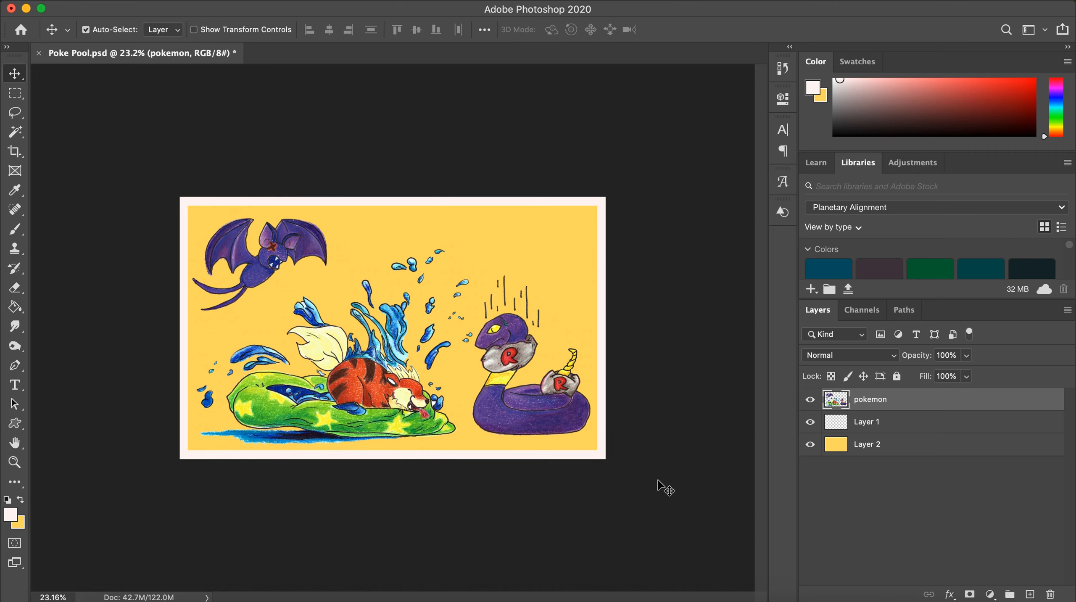
Sample the dark purple of the snake's head as the foreground colour
key("i")
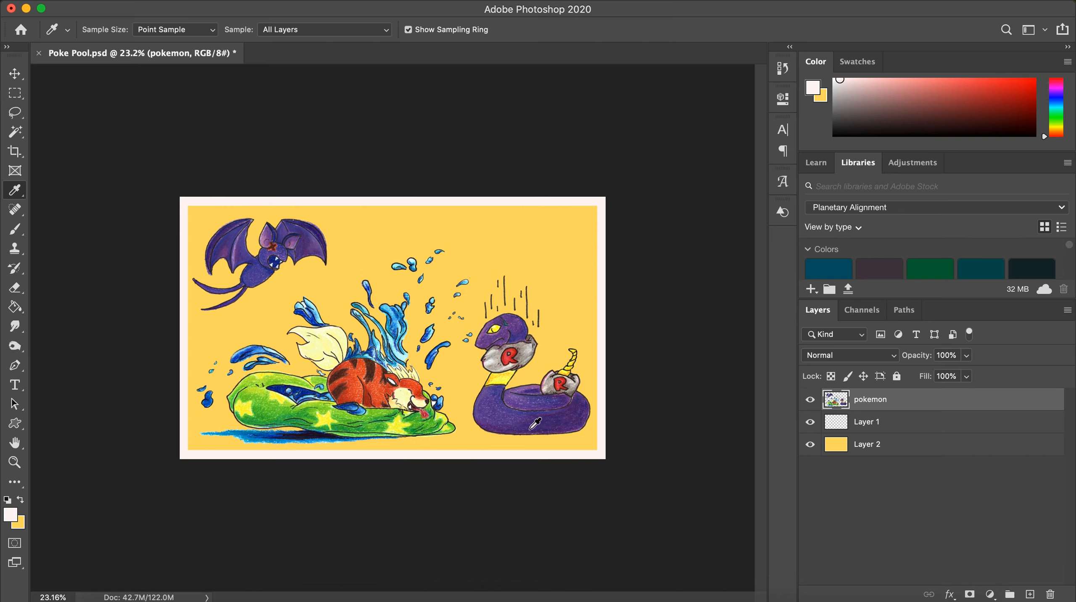
left_click(517, 336)
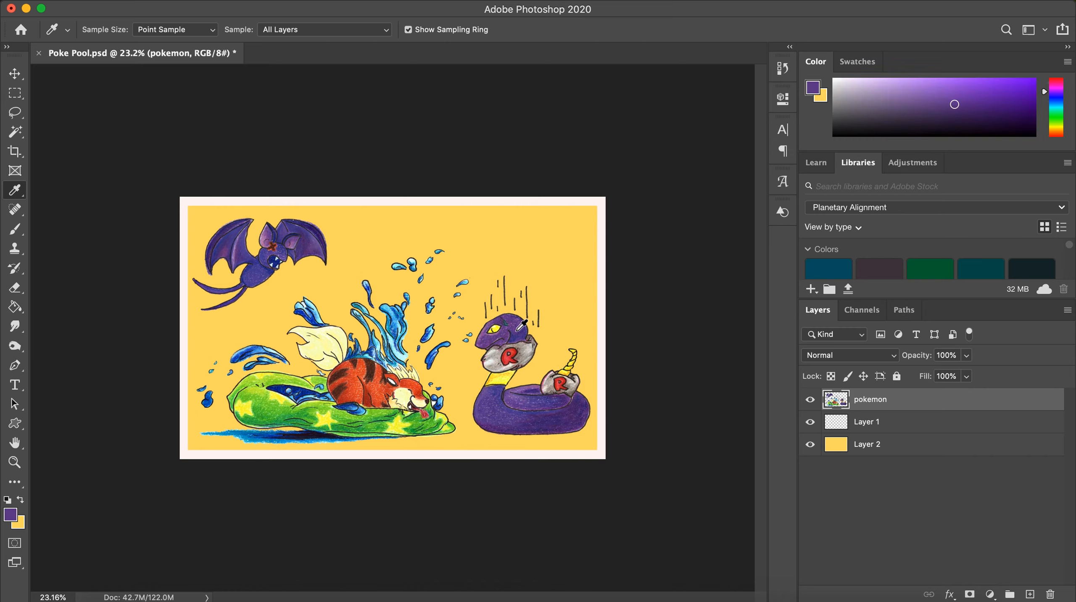
Rename Layer 1 as Border and Layer 2 as BG
double_click(871, 422)
type("Border")
double_click(883, 452)
type("BG")
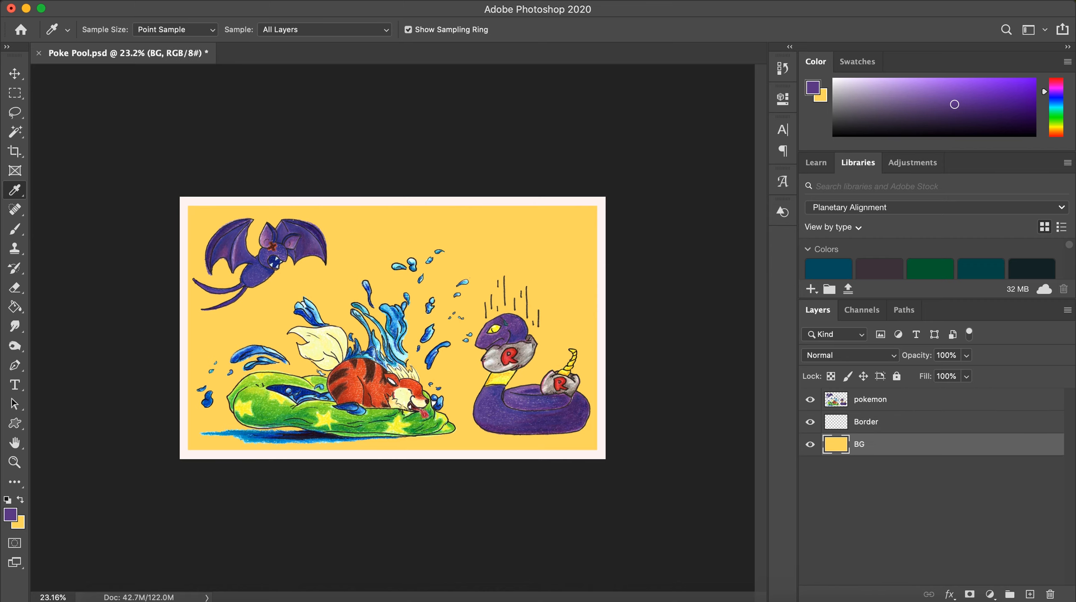
key("Return")
Try to fill the frame with the sampled purple using the Paint Bucket, and undo the fill
key("g")
left_click(502, 202)
key("super+z")
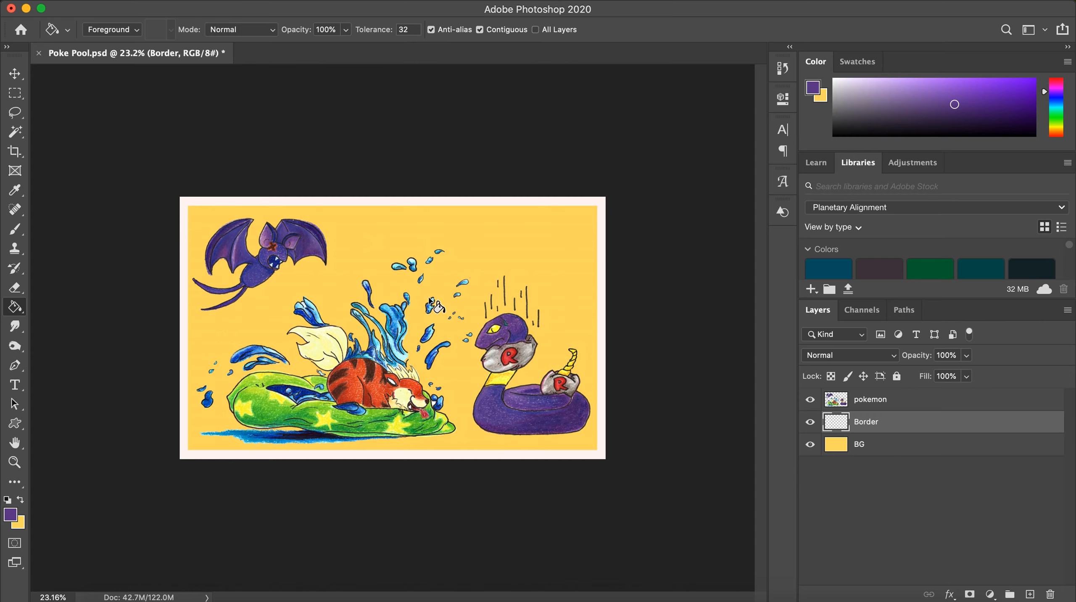
Check the Border and BG layers by toggling their visibility, and fill the frame on BG with the sampled dark purple
left_click(810, 422)
left_click(810, 422)
left_click(812, 445)
left_click(812, 446)
left_click(873, 454)
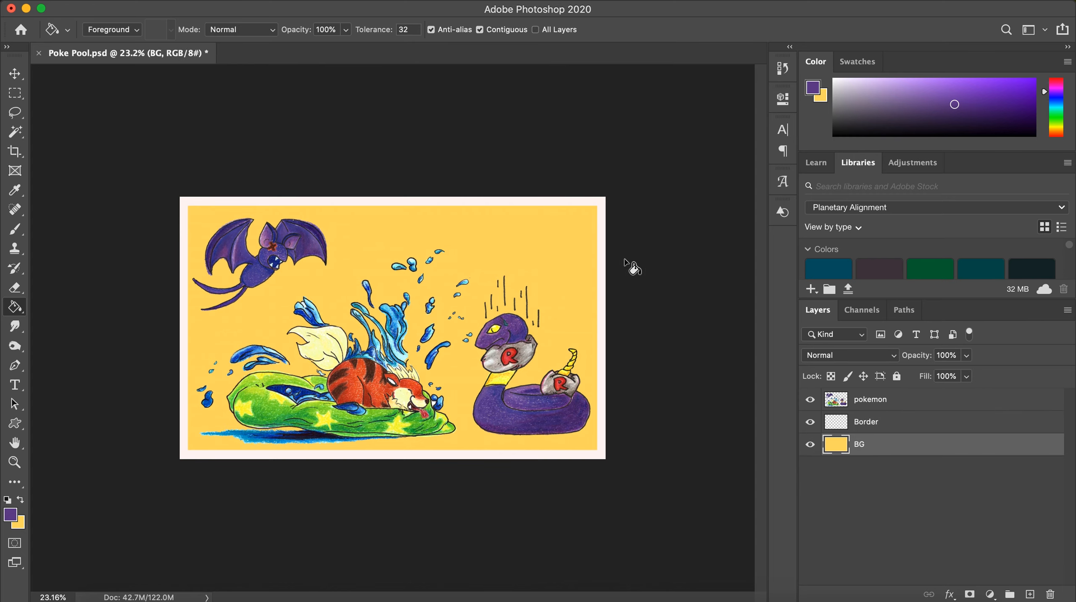
left_click(601, 265)
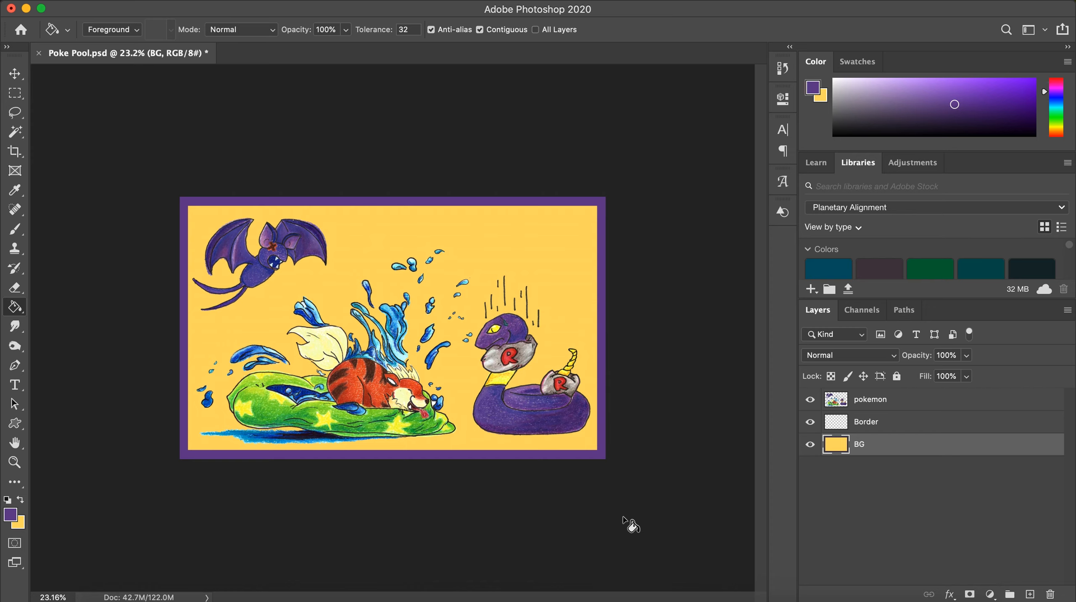
Sample a mauve from the snake's face and refill the frame on the BG layer with it
key("i")
left_click(494, 333)
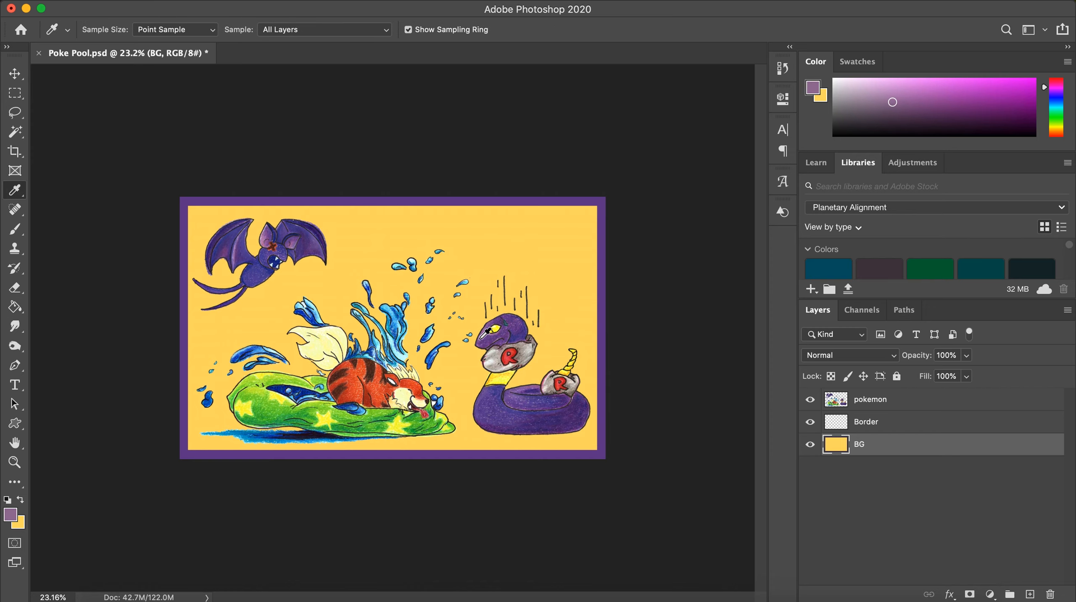
key("g")
left_click(575, 201)
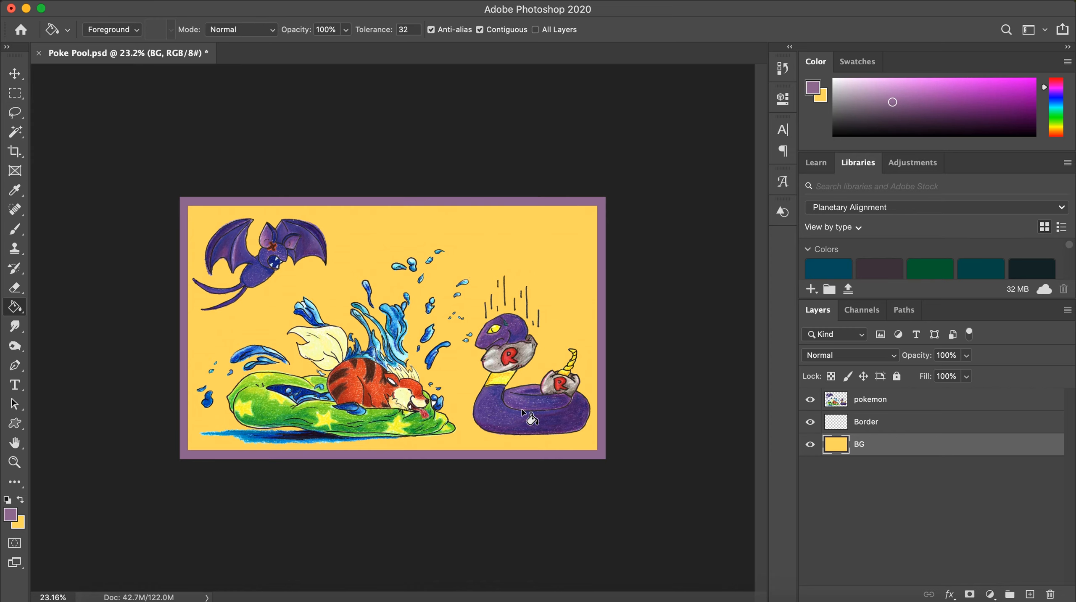
Sample a pale blue from the water splash and refill the frame with it
key("i")
left_click(403, 359)
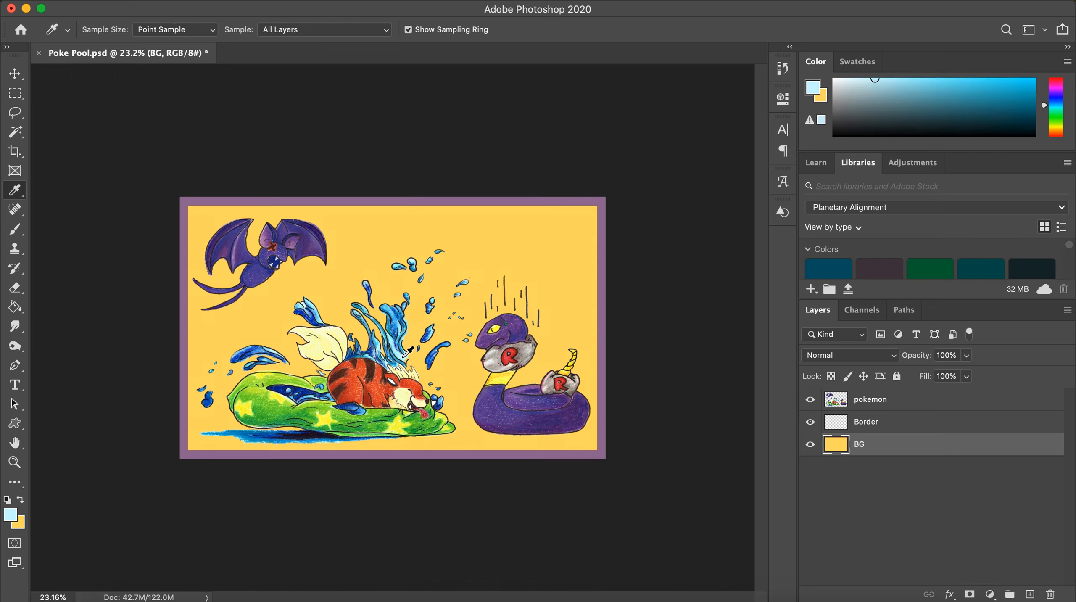
key("g")
left_click(427, 454)
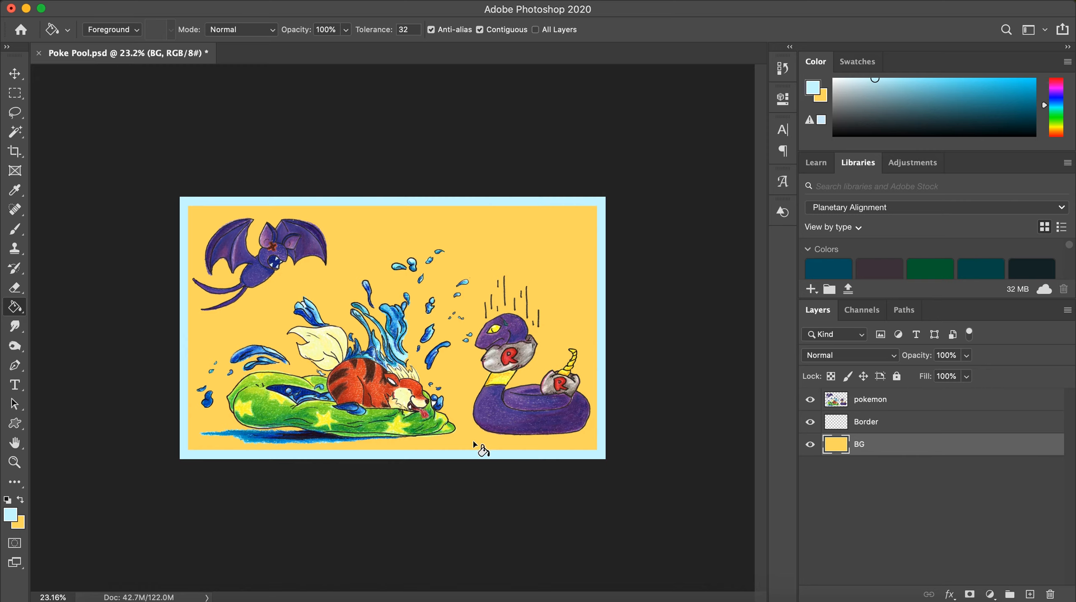
Sample the yellowish green of the pool float and fill the frame on the BG layer with it
key("i")
left_click(266, 389)
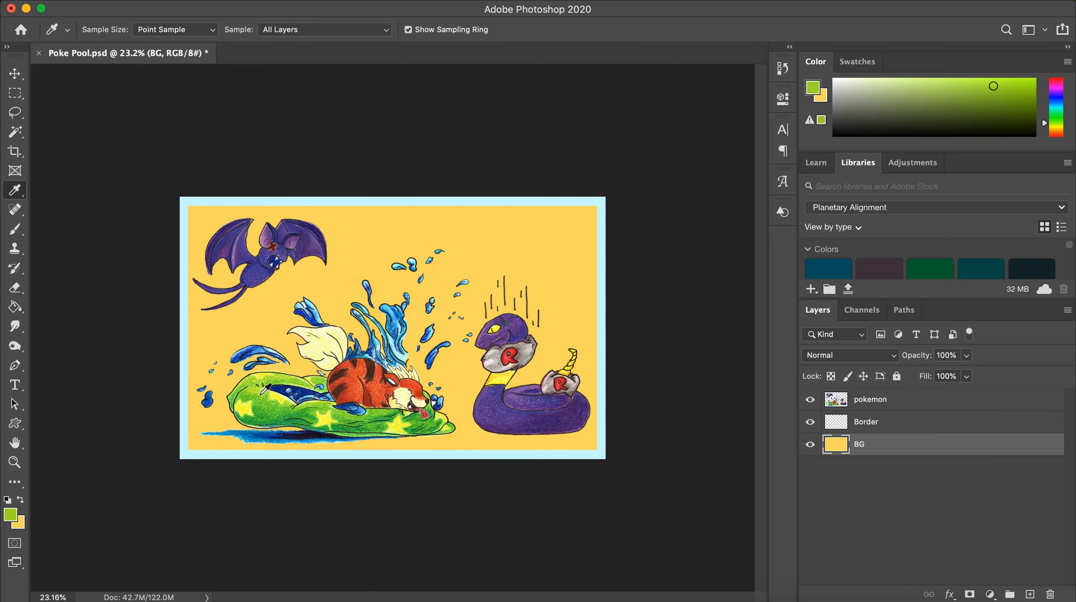
key("g")
left_click(286, 456)
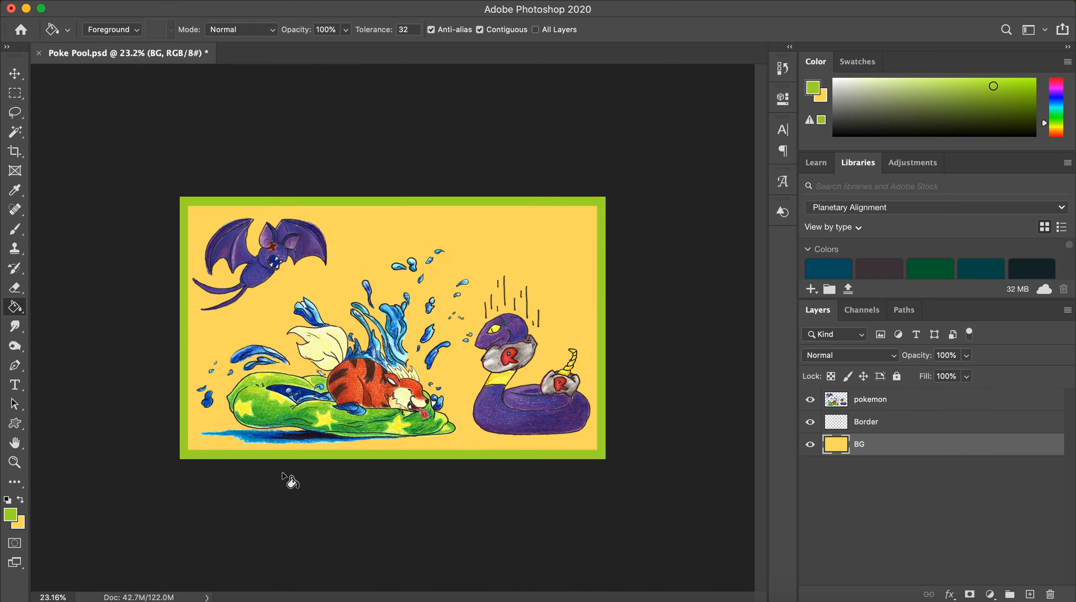
Sample a teal green from the pool float's shading and fill the yellow background on the BG layer with it
key("i")
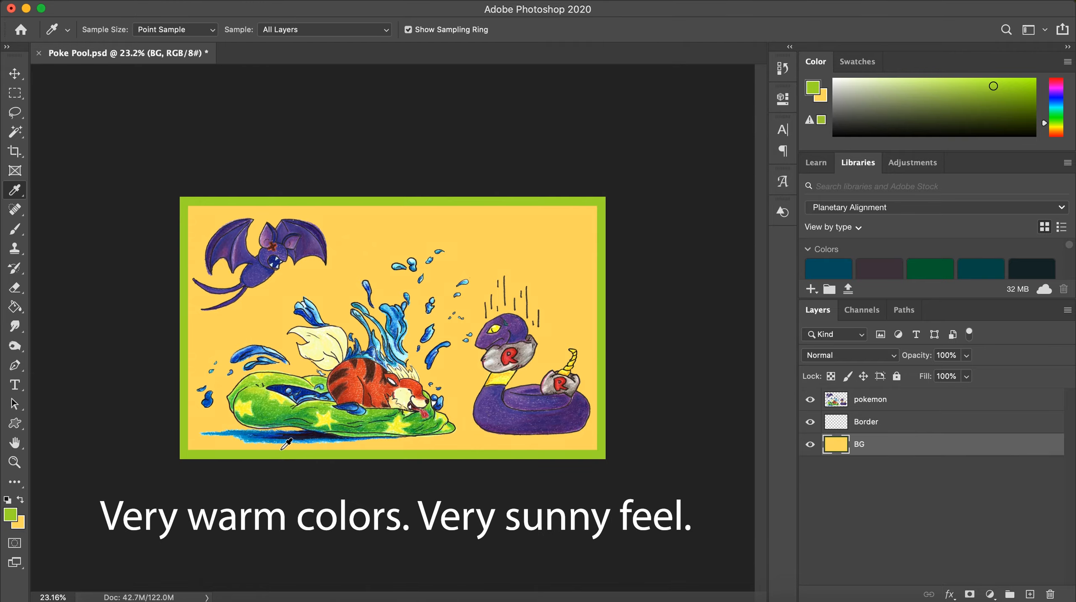
left_click(212, 429)
scroll(208, 433, "up", 10)
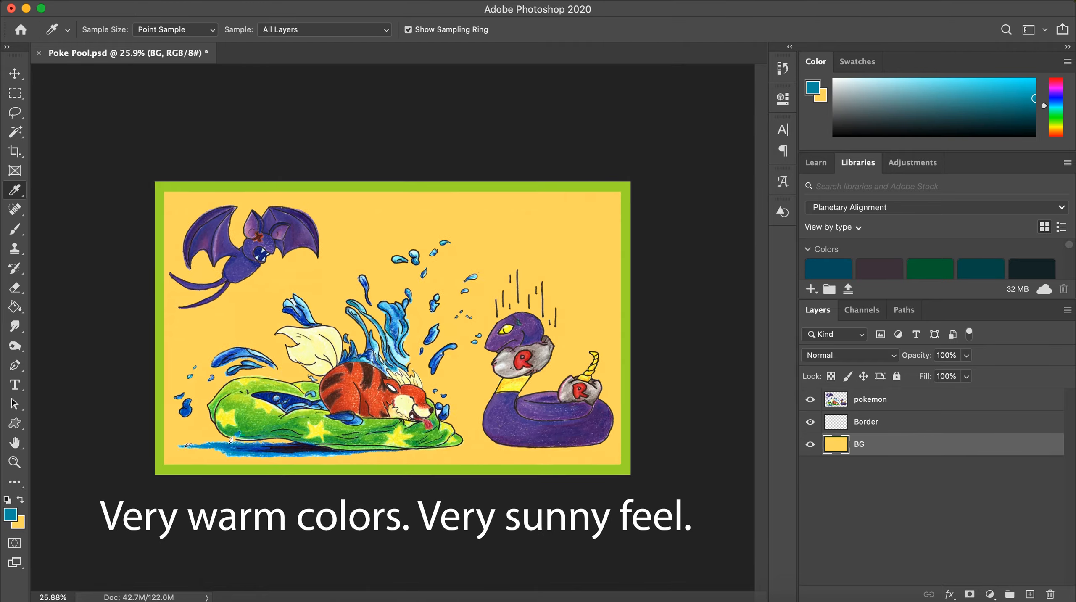
scroll(233, 435, "down", 6)
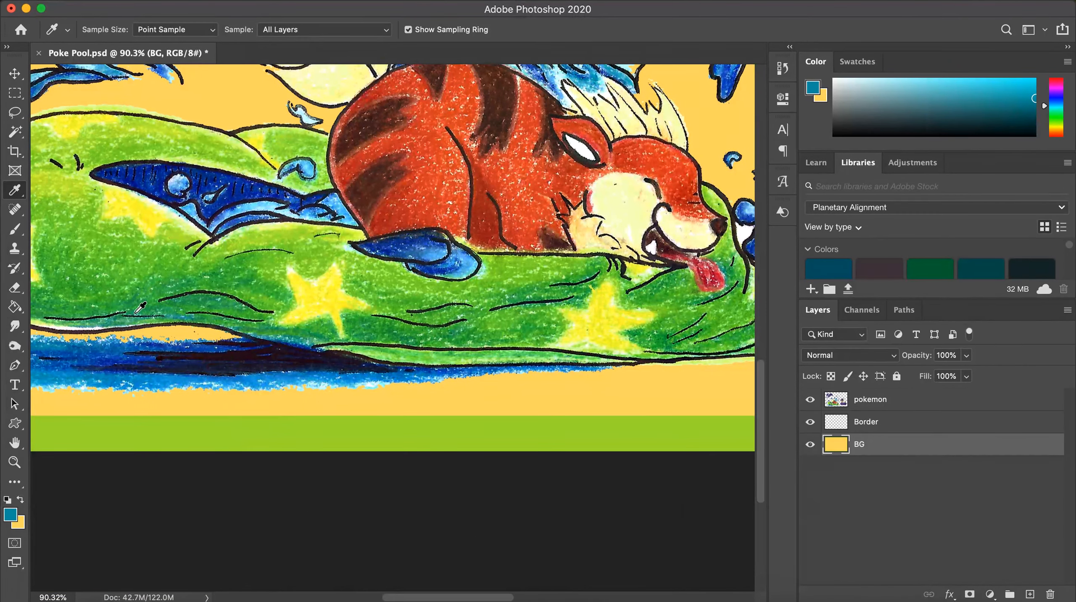
scroll(478, 331, "right", 5)
scroll(464, 327, "left", 10)
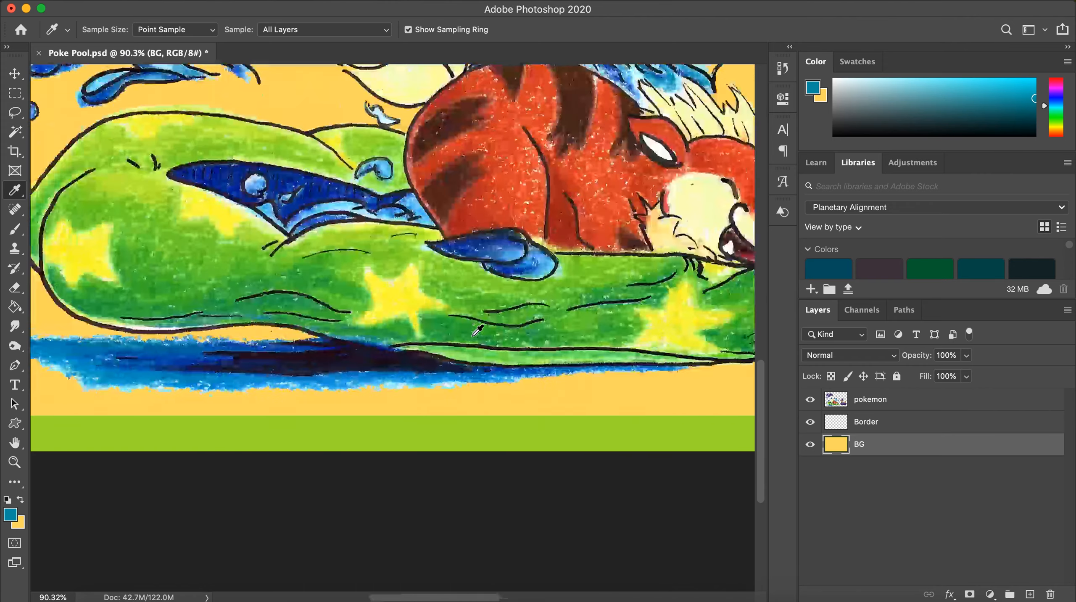
left_click(331, 315)
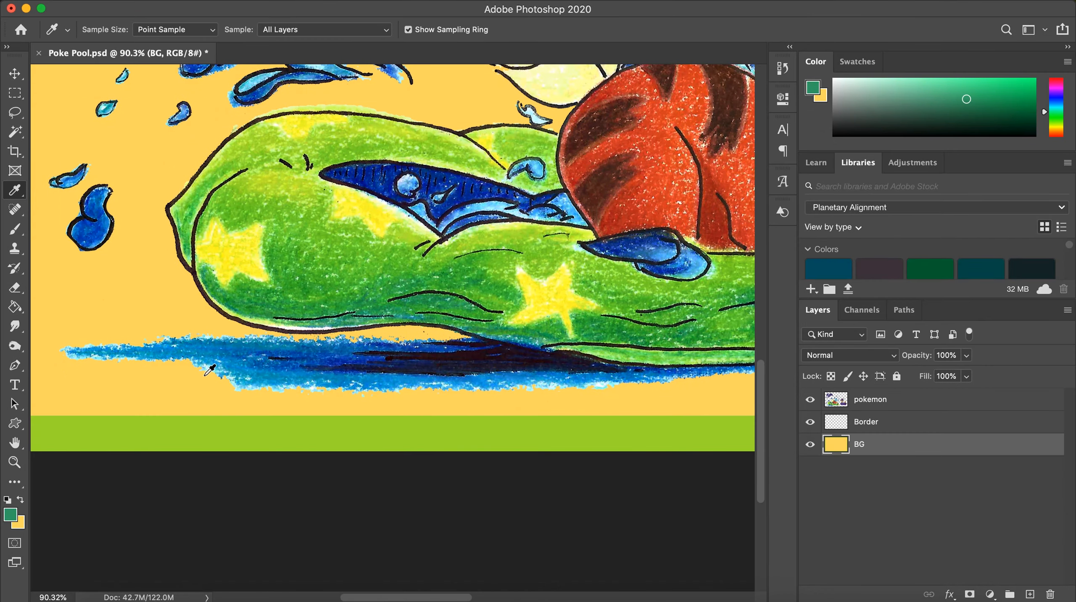
key("g")
left_click(134, 276)
scroll(219, 352, "down", 6)
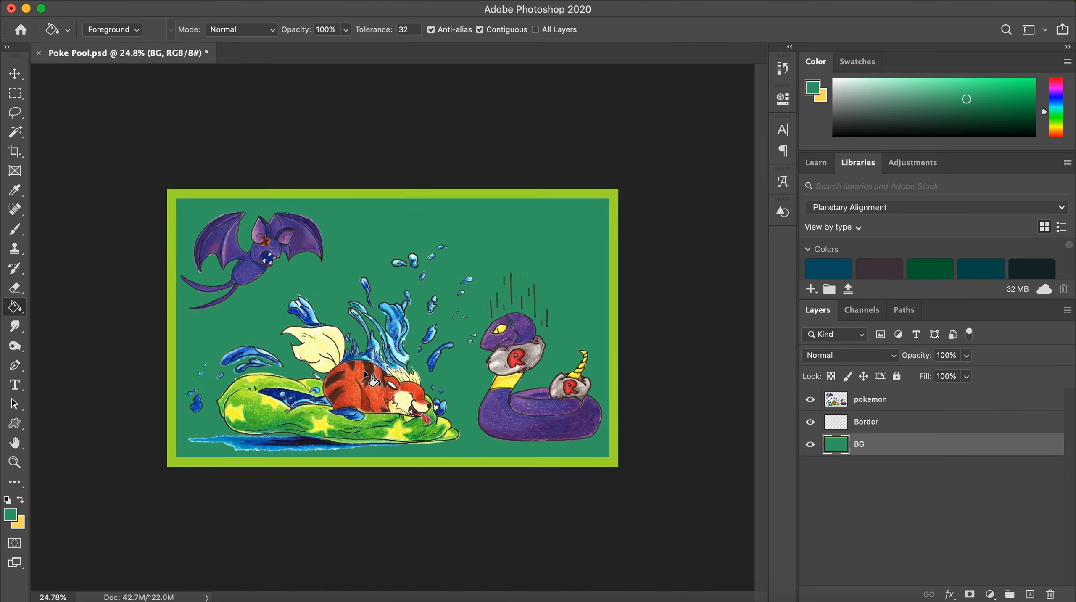
Sample a mid green from the pool float and refill the background with it
scroll(430, 354, "up", 1)
key("i")
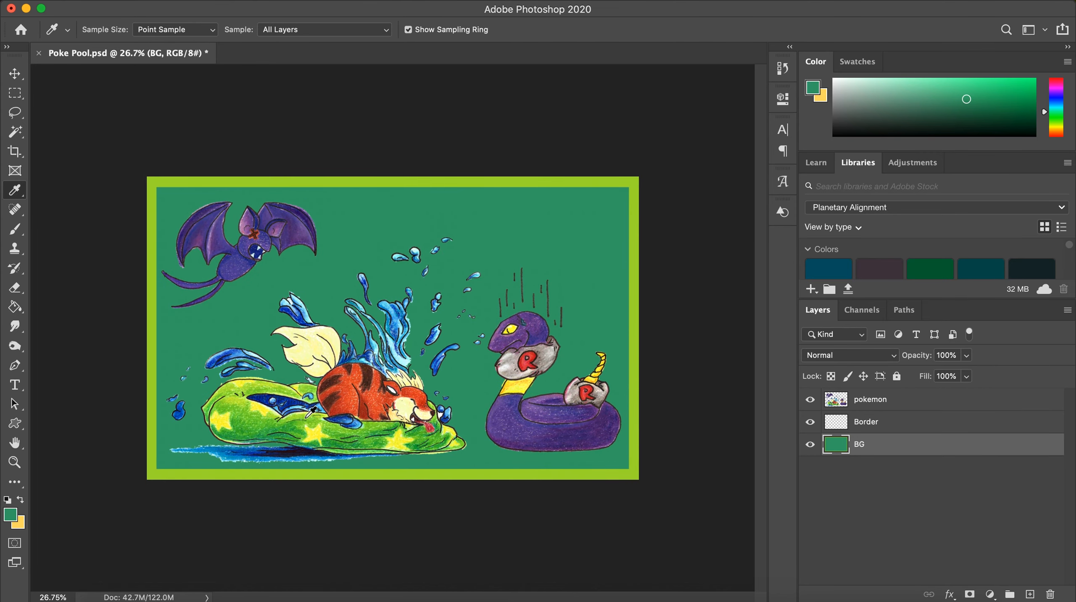
left_click(255, 426)
key("g")
left_click(196, 426)
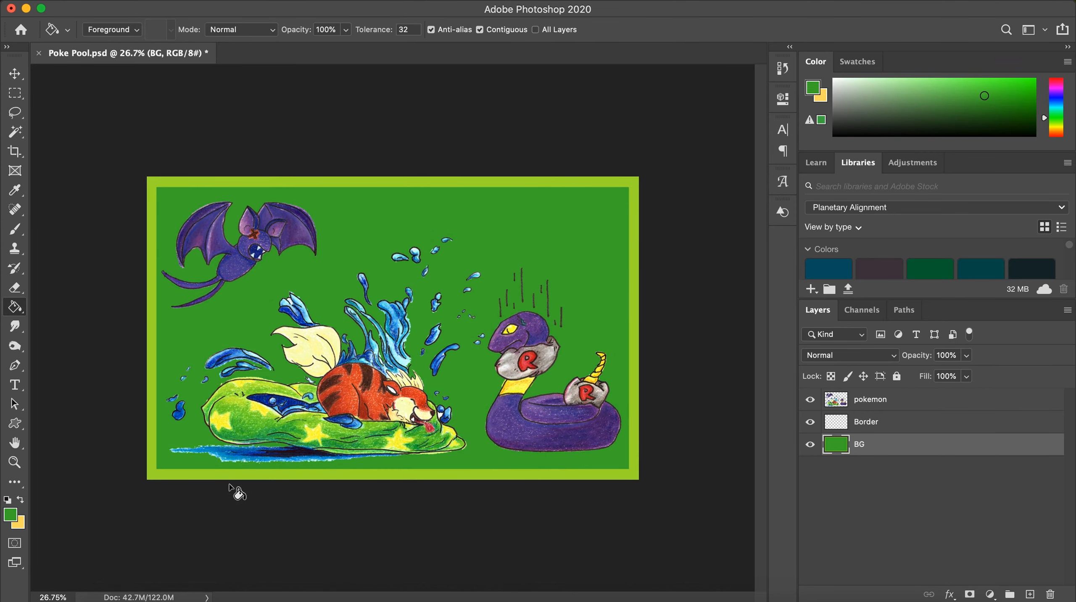
Sample a light green from the pool float, fill the background on BG with it and save the document
key("i")
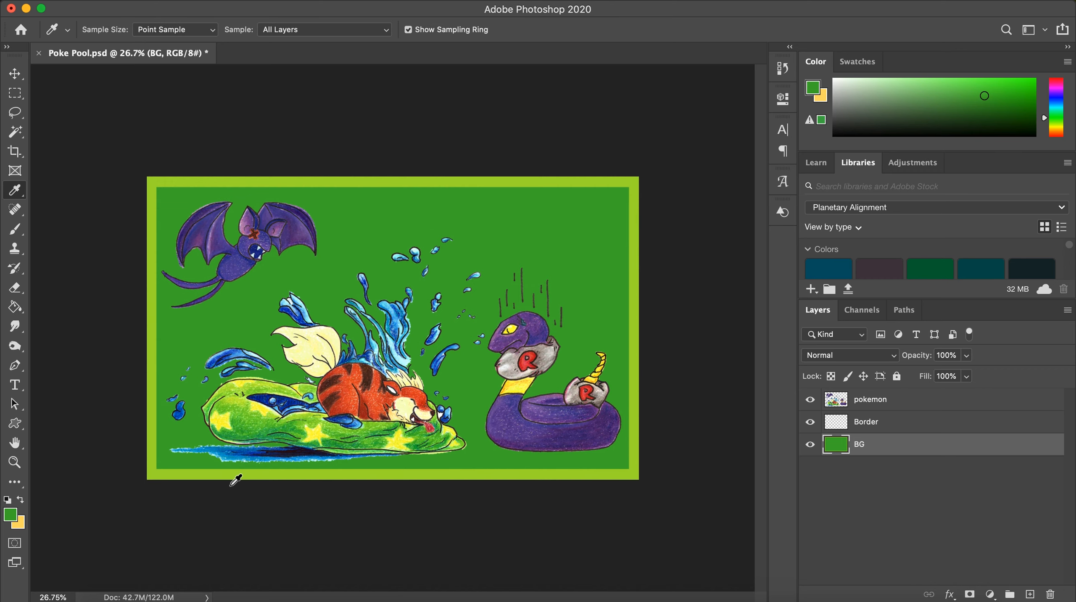
left_click(414, 436)
key("g")
left_click(470, 396)
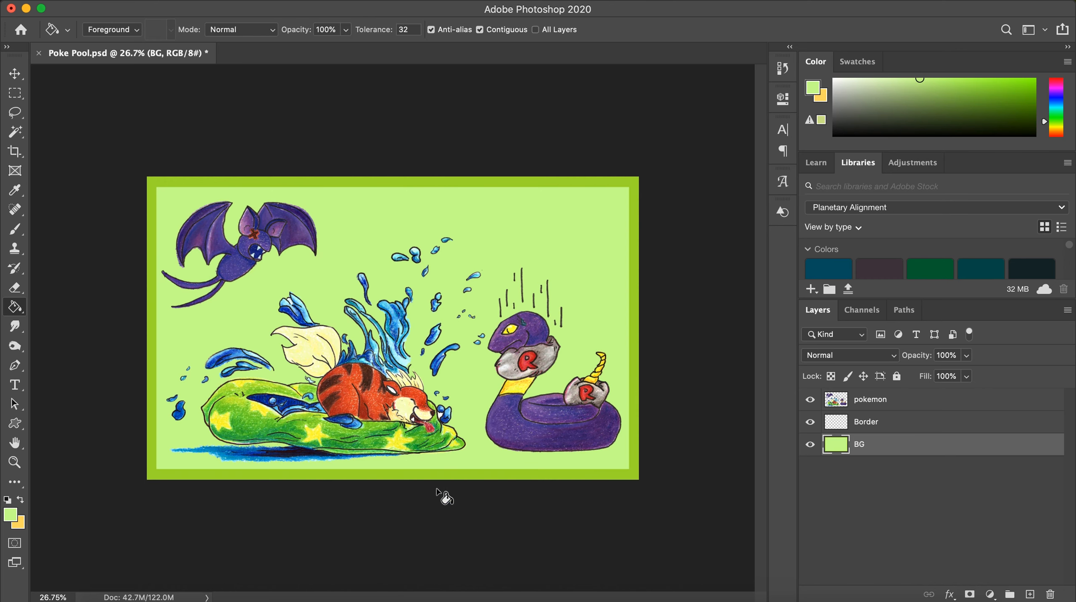
key("super+s")
Make the Border layer active and switch to the Brush tool with yellow as the foreground colour
left_click(866, 423)
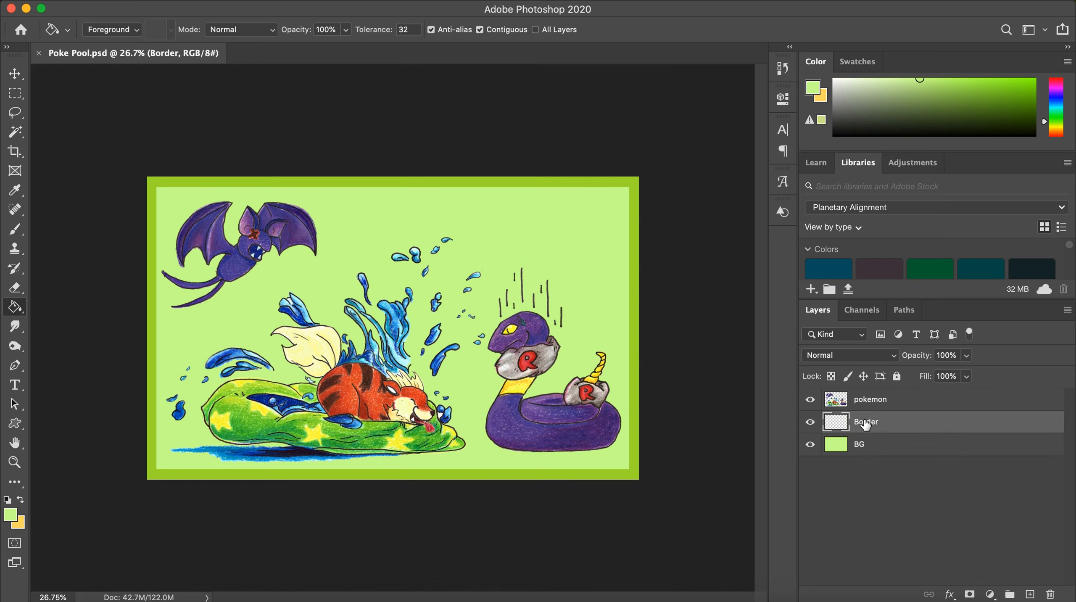
left_click(20, 502)
key("b")
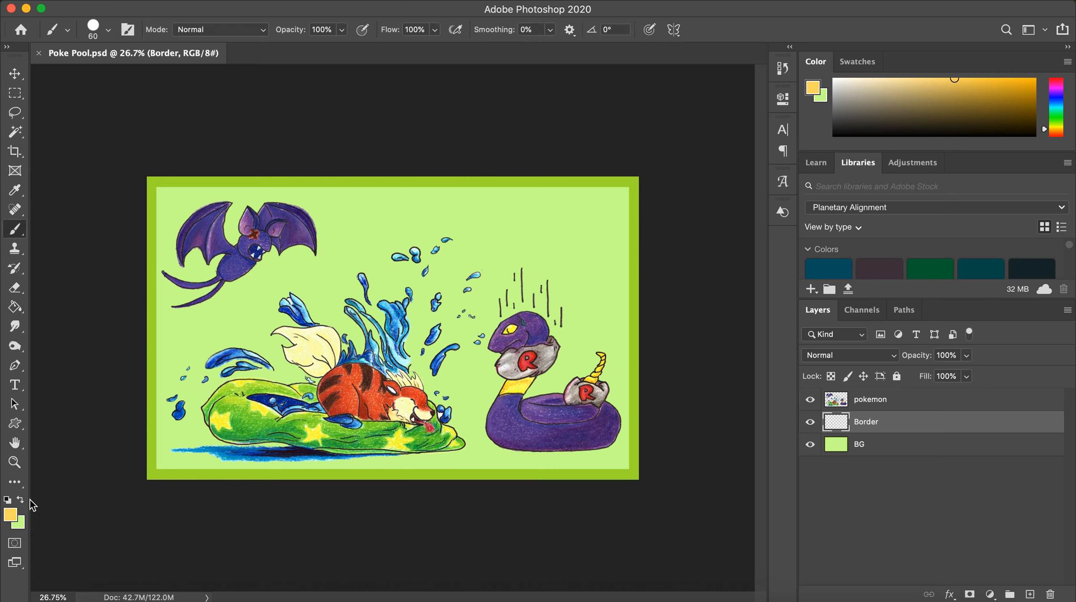
Set the brush to a soft round tip with 44% hardness and a size of 2000 px
left_click(108, 29)
left_click(147, 73)
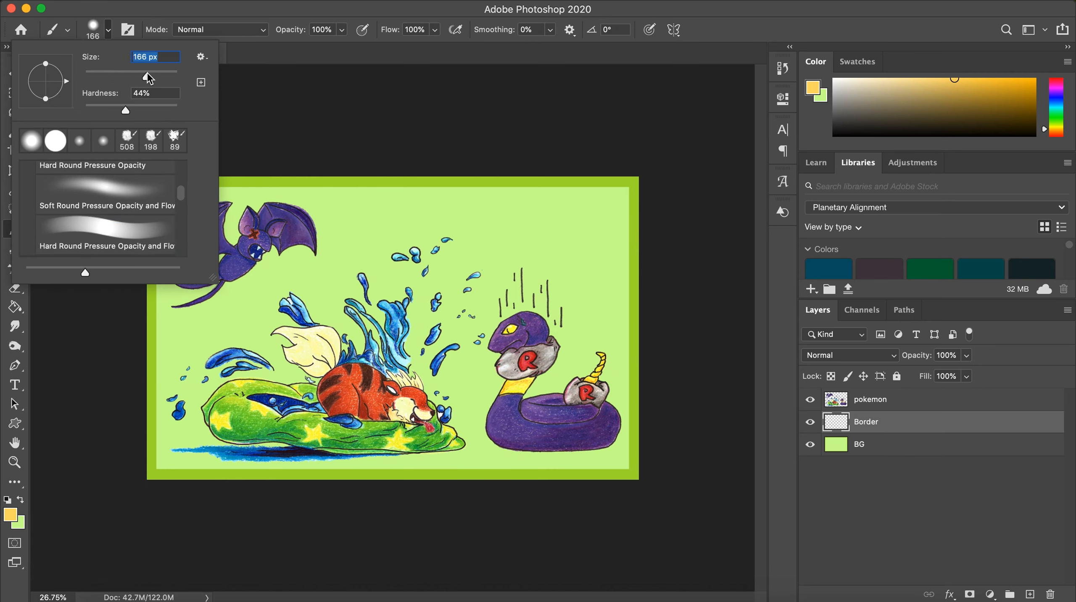
left_click(168, 74)
mouse_move(168, 75)
left_mouse_down()
mouse_move(177, 74)
mouse_move(165, 76)
left_mouse_up()
type("2000")
key("Return")
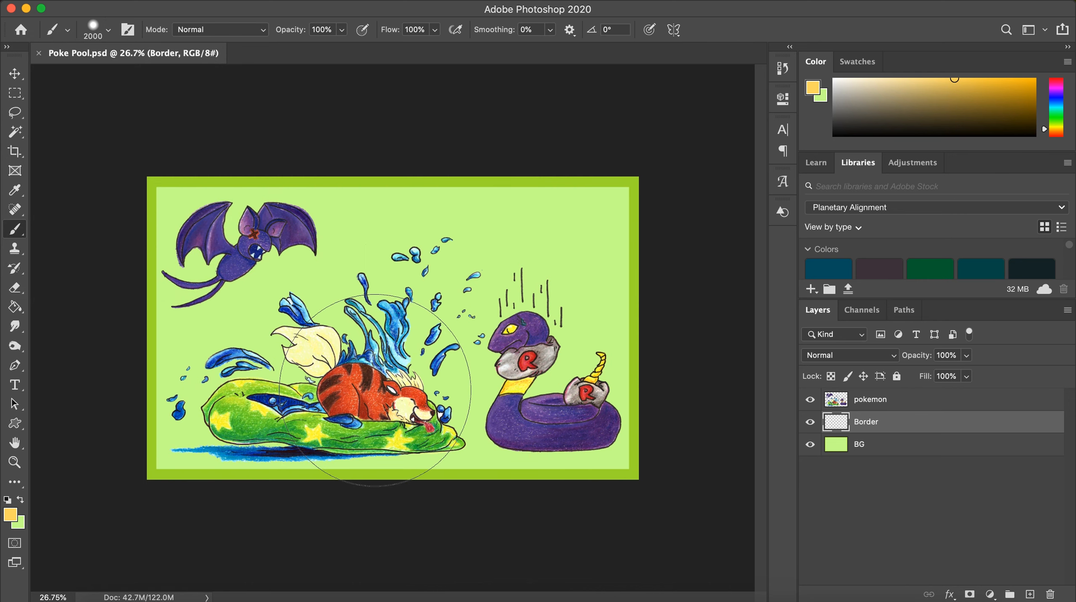
Paint large soft yellow glows behind the red creature, the snake and the bat on the Border layer
left_click(365, 358)
left_click(353, 391)
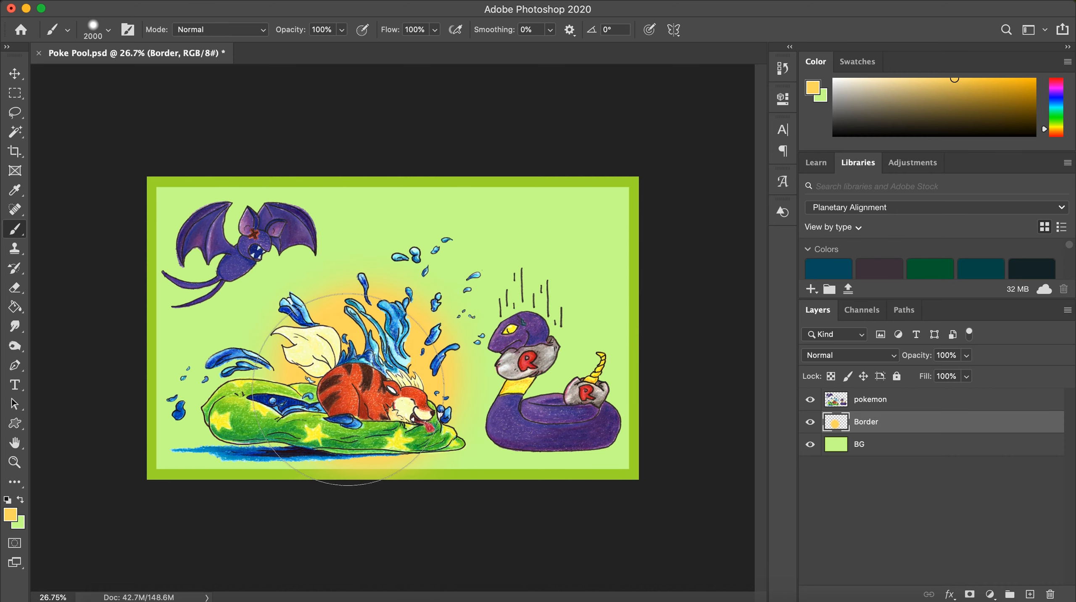
left_click(553, 383)
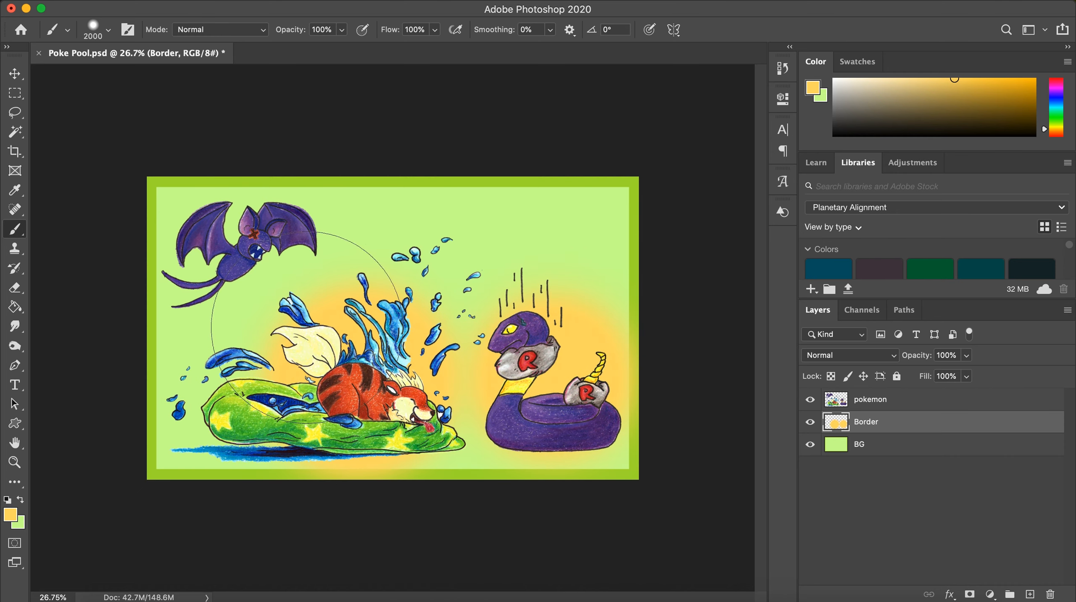
left_click(226, 224)
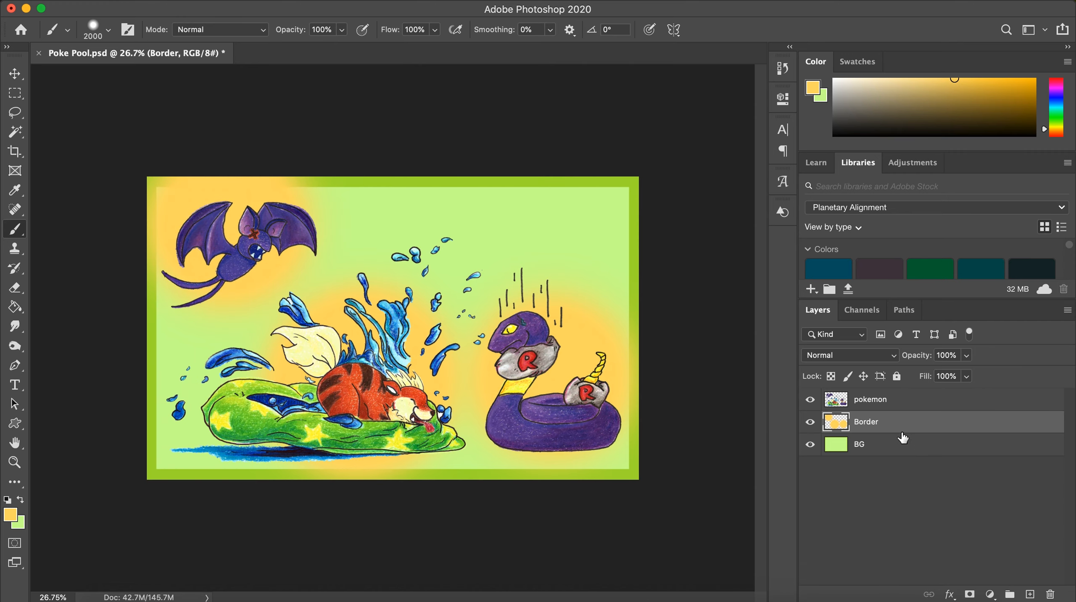
Preview the Soft Light blending mode on the Border layer
left_click(864, 355)
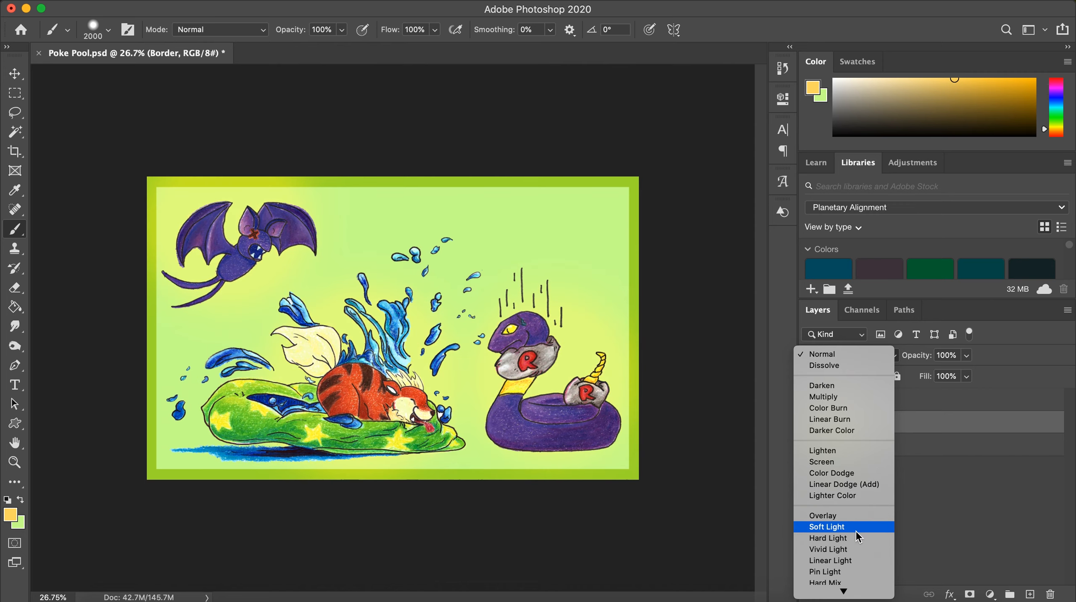
left_click(977, 524)
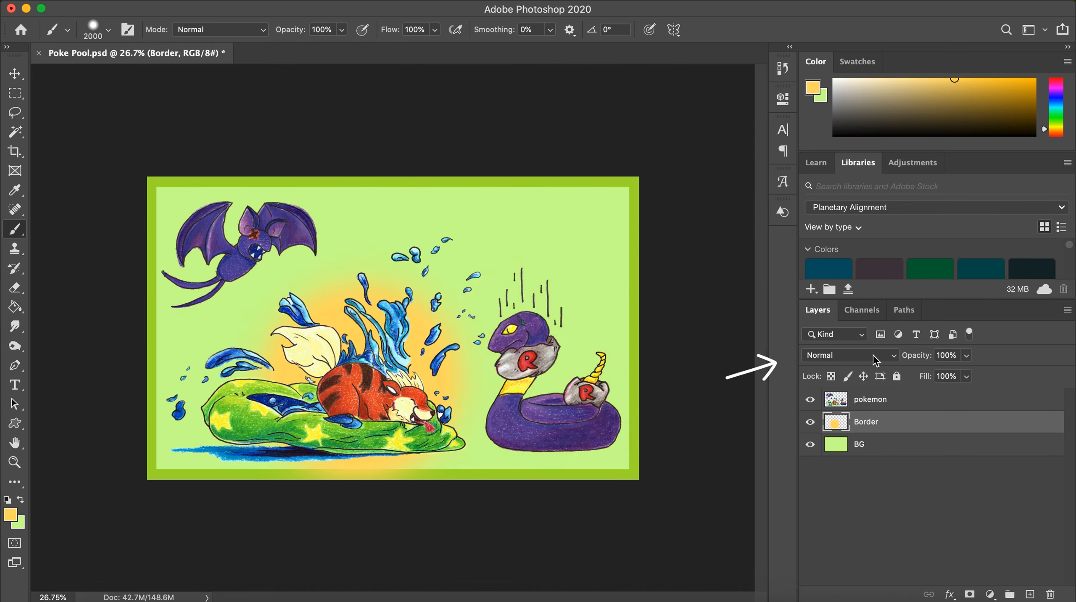
Set the Border layer's blending mode to Overlay and reduce its opacity to 77%
left_click(875, 359)
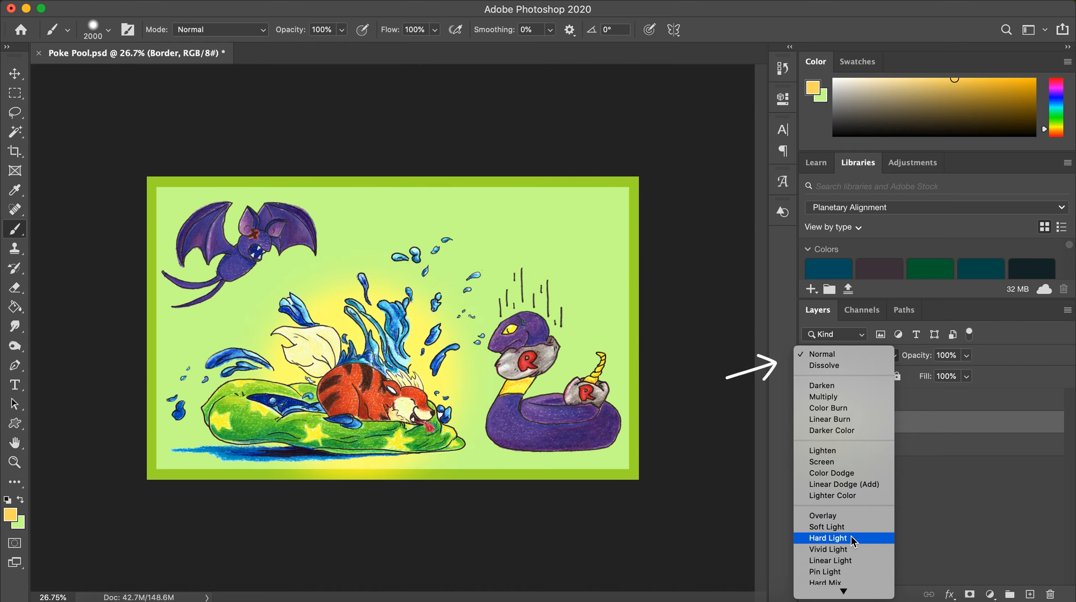
scroll(852, 559, "down", 3)
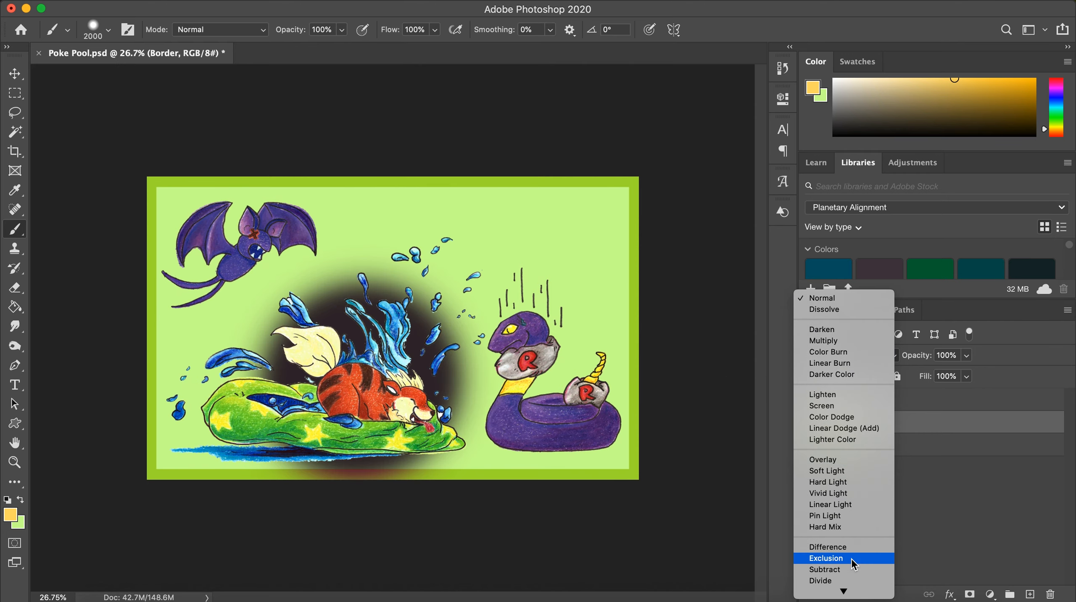
scroll(852, 558, "down", 2)
left_click(871, 415)
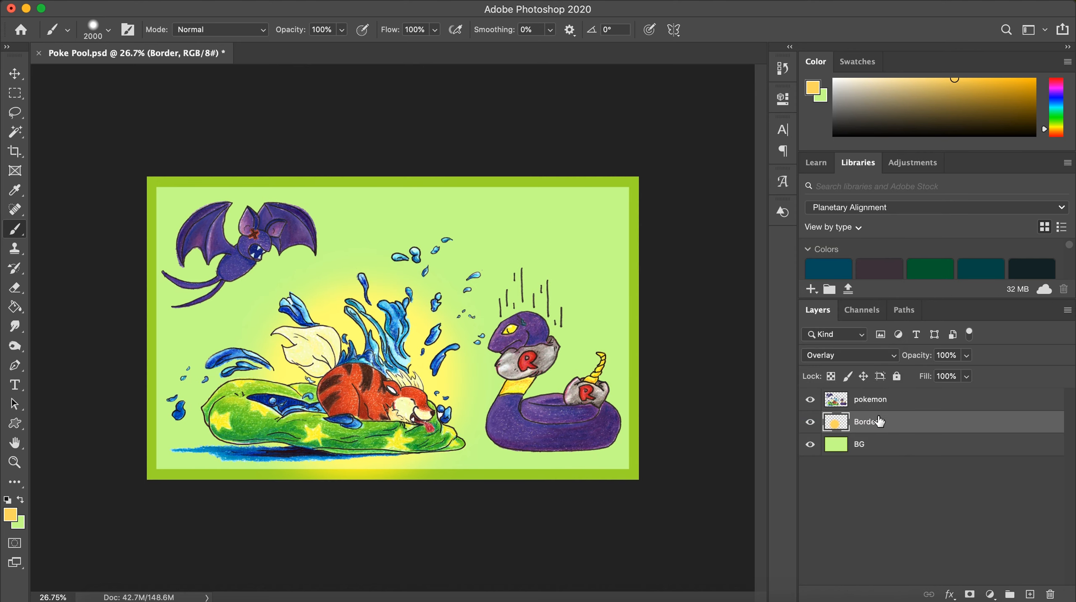
left_click_drag(967, 356, 939, 377)
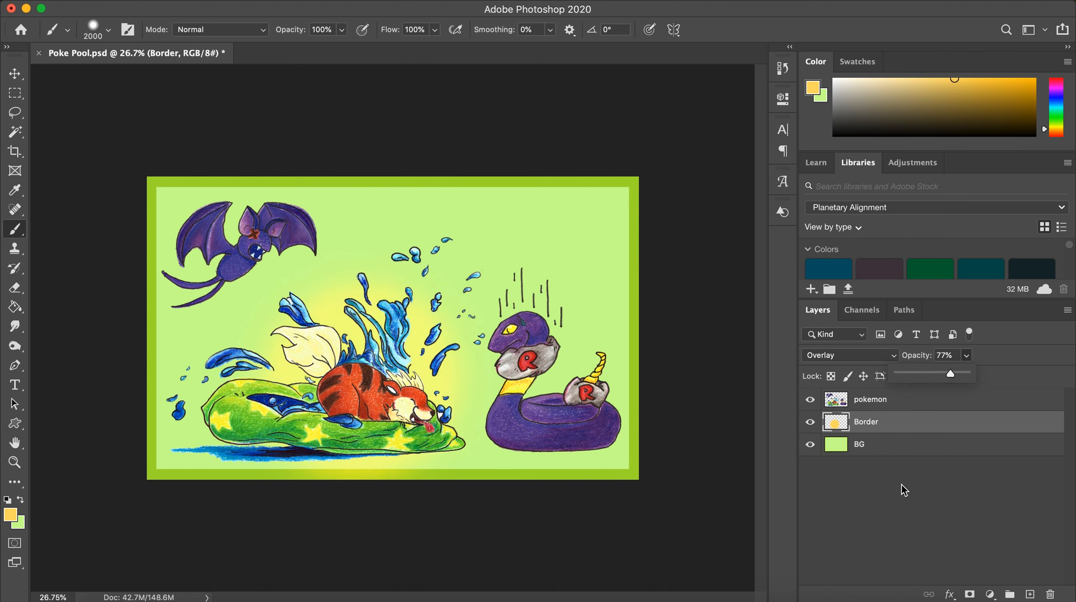
Separate the green frame from the glow onto its own border layer, with the glow layer named Growlithe's Highlight
key("w")
left_click(636, 426)
left_click(893, 447)
left_click(636, 418)
key("ctrl+j")
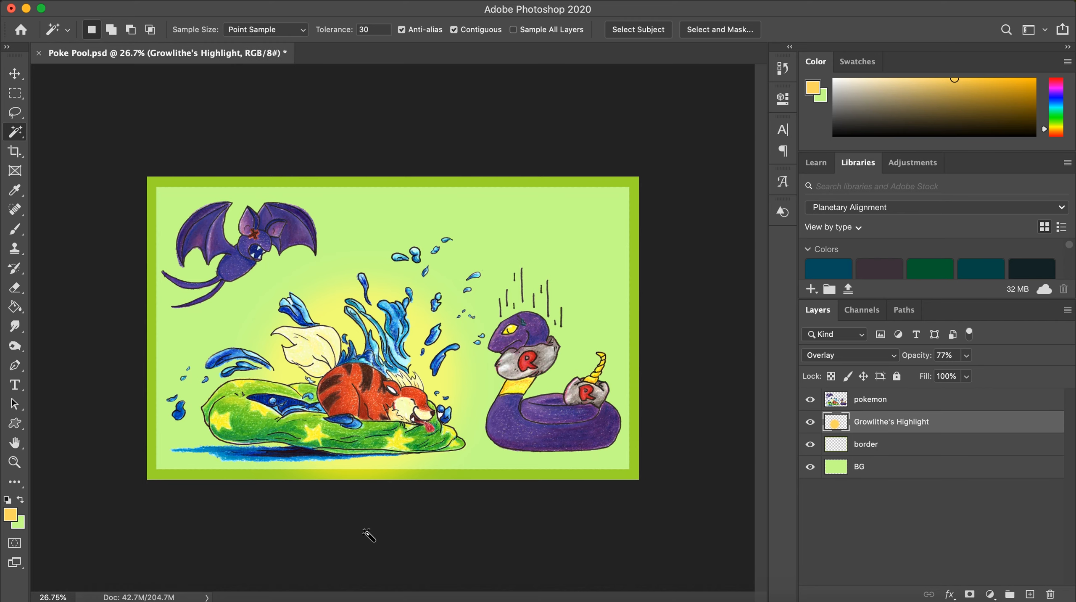
Switch to the Brush tool and add two empty layers above Growlithe's Highlight
scroll(365, 534, "down", 3)
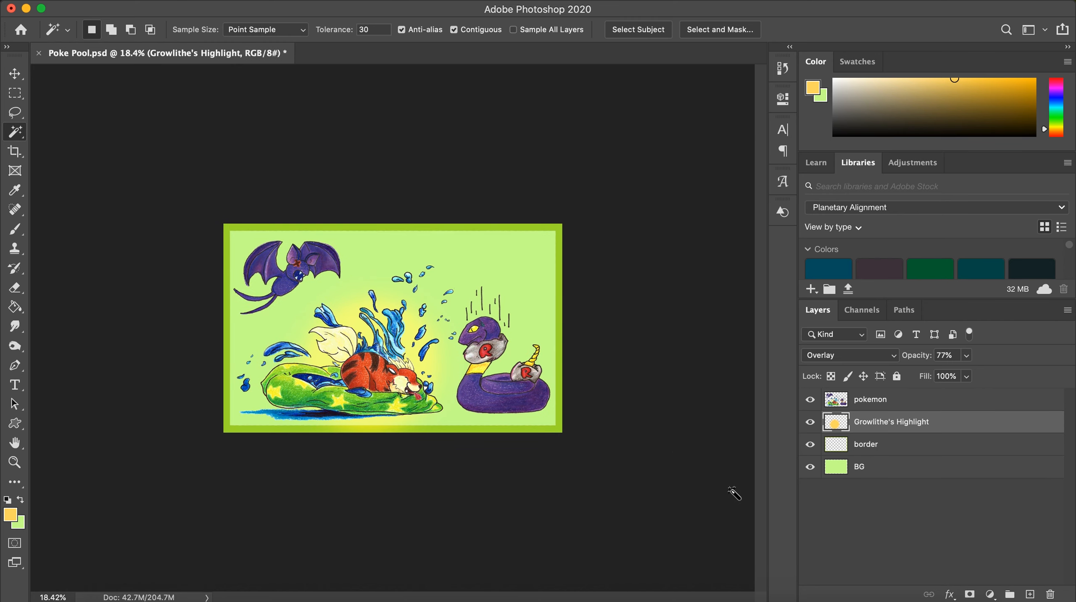
key("b")
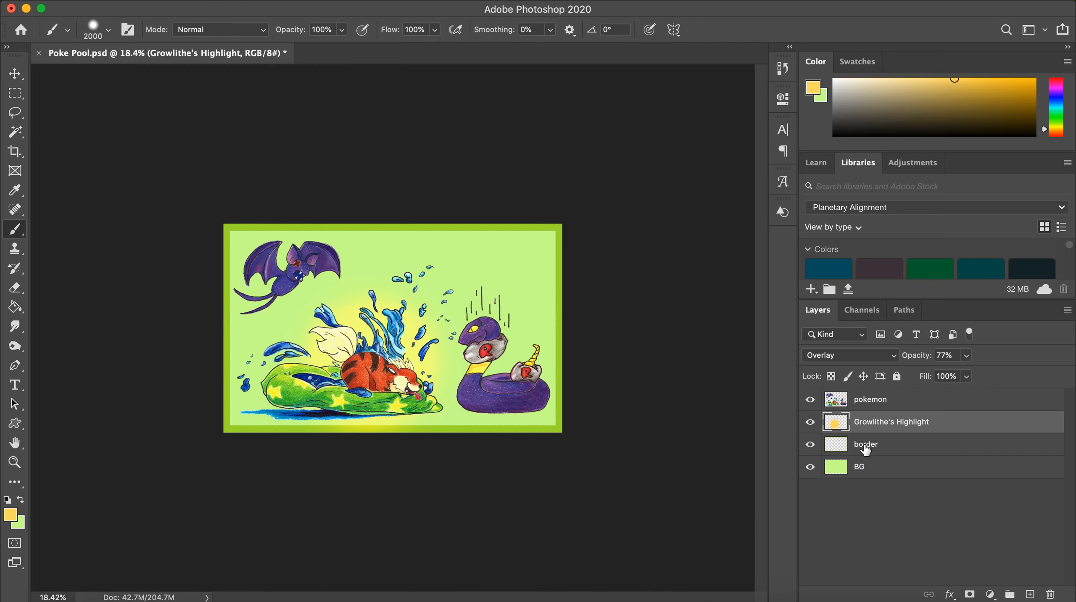
left_click(1030, 594)
left_click(1030, 594)
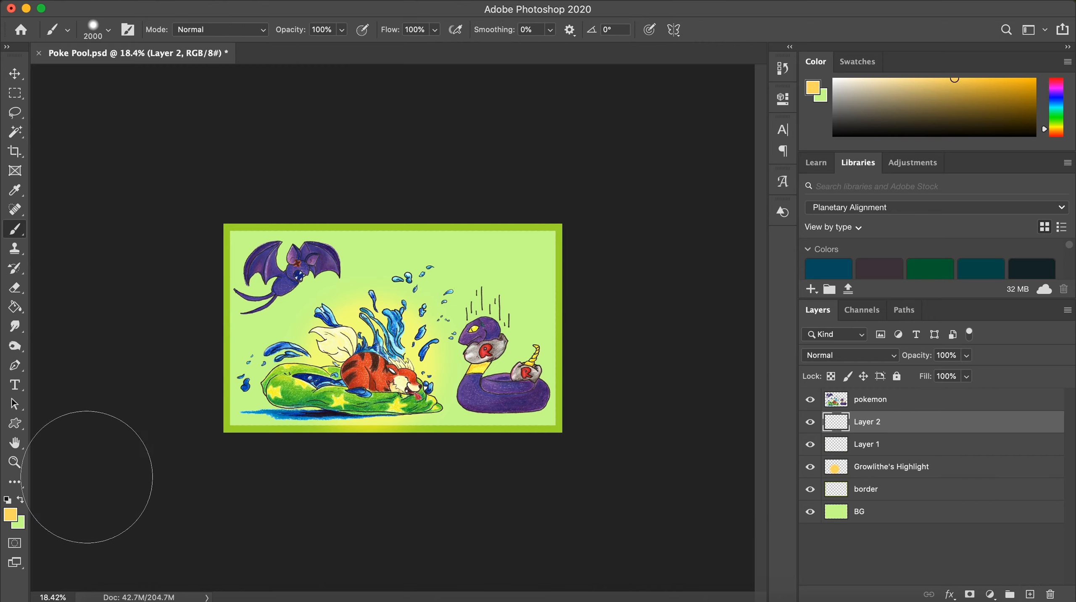
Sample a dark purple from the snake as the foreground colour and paint a large soft dab behind it on Layer 2
left_click(20, 500)
left_click(9, 514)
left_click(753, 254)
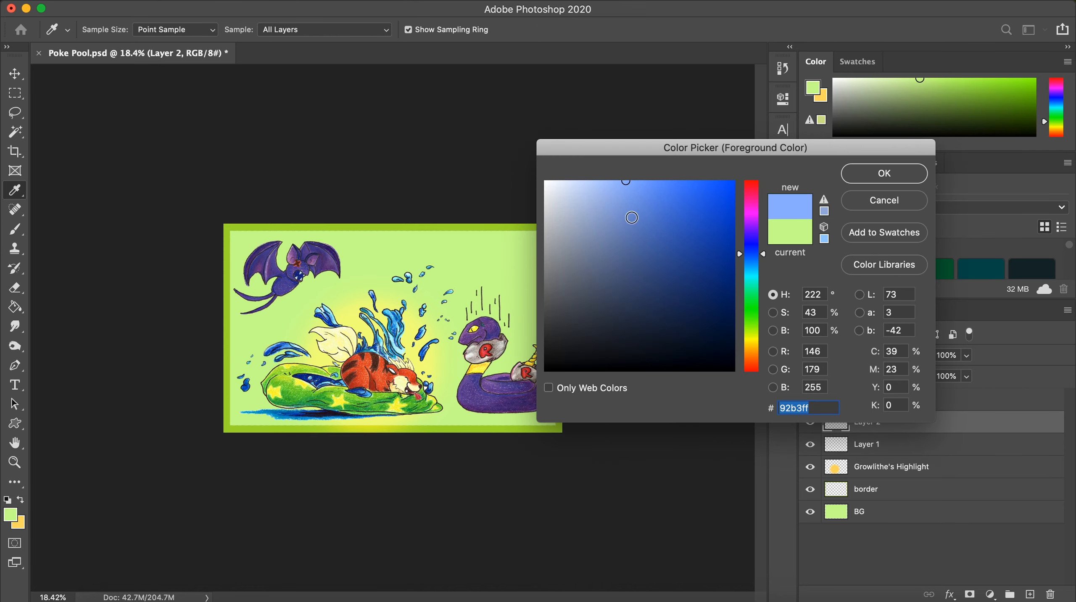
left_click(472, 402)
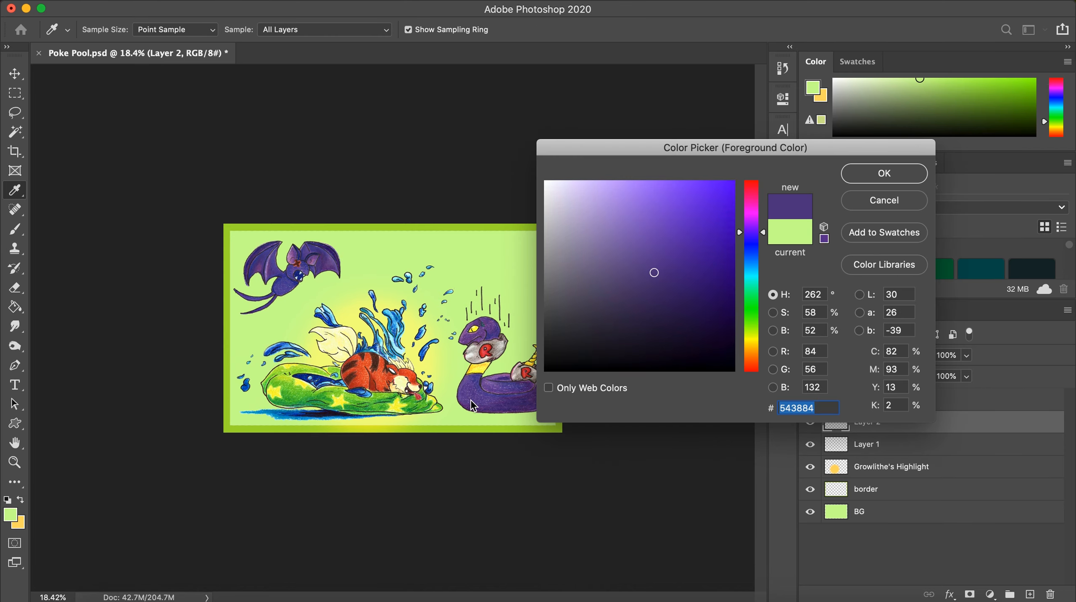
left_click(498, 384)
left_click(879, 180)
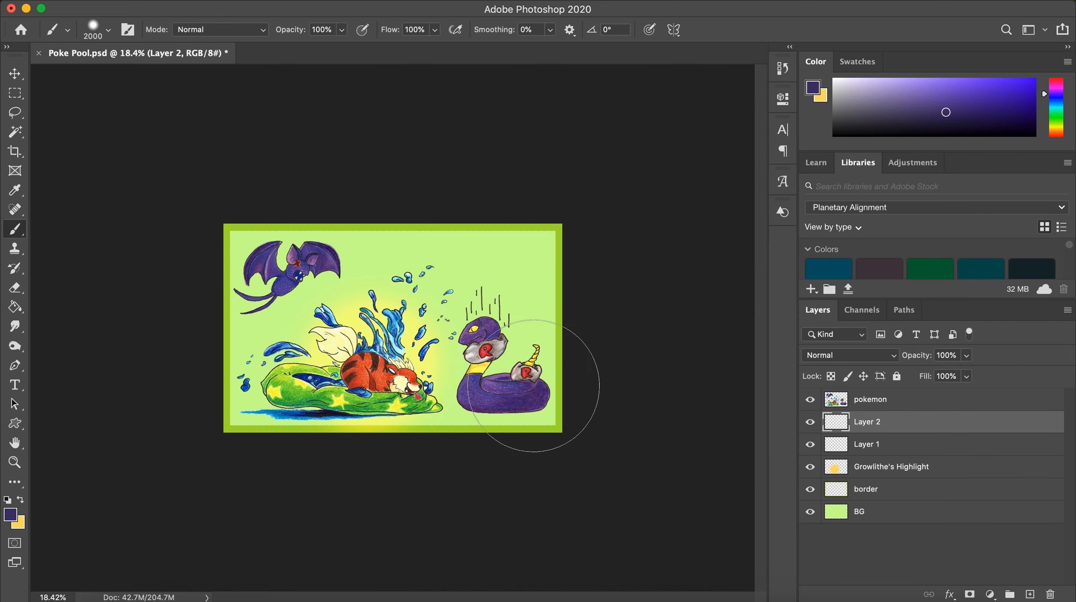
left_click(534, 386)
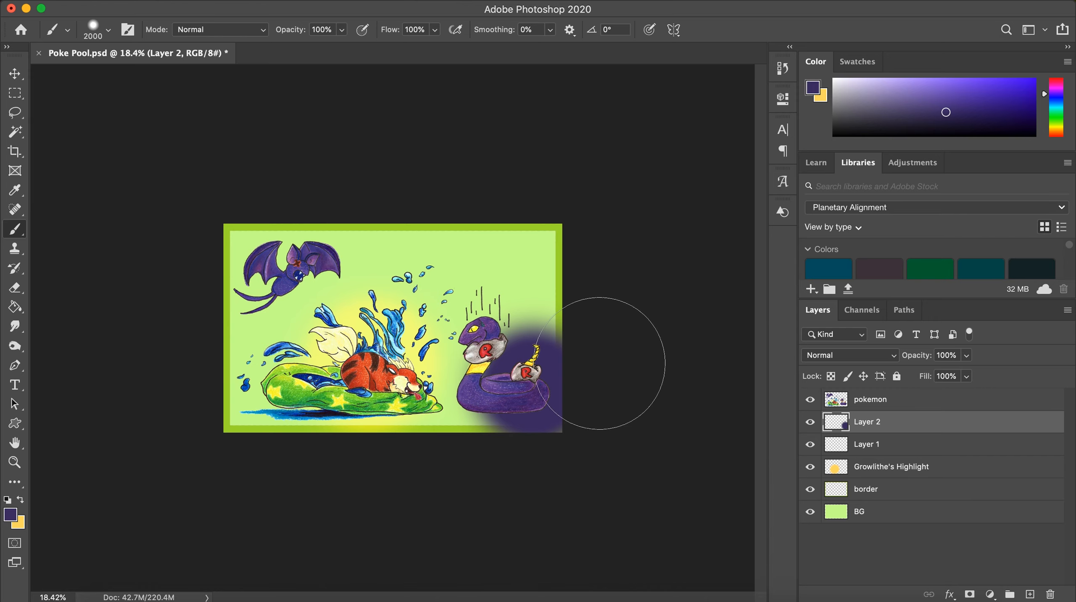
Trim the outer edges of the purple shadow around the snake with a 500 px Eraser
key("e")
left_click(97, 30)
type("500")
key("Return")
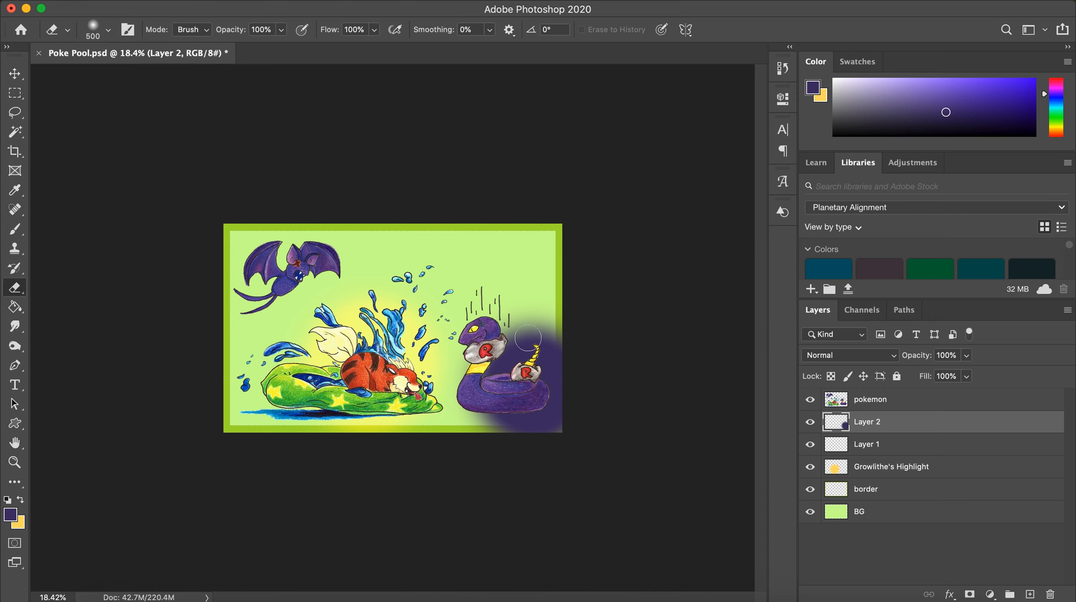
mouse_move(535, 320)
left_mouse_down()
mouse_move(529, 335)
mouse_move(535, 324)
mouse_move(527, 333)
mouse_move(560, 328)
mouse_move(569, 409)
mouse_move(469, 441)
mouse_move(542, 433)
left_mouse_up()
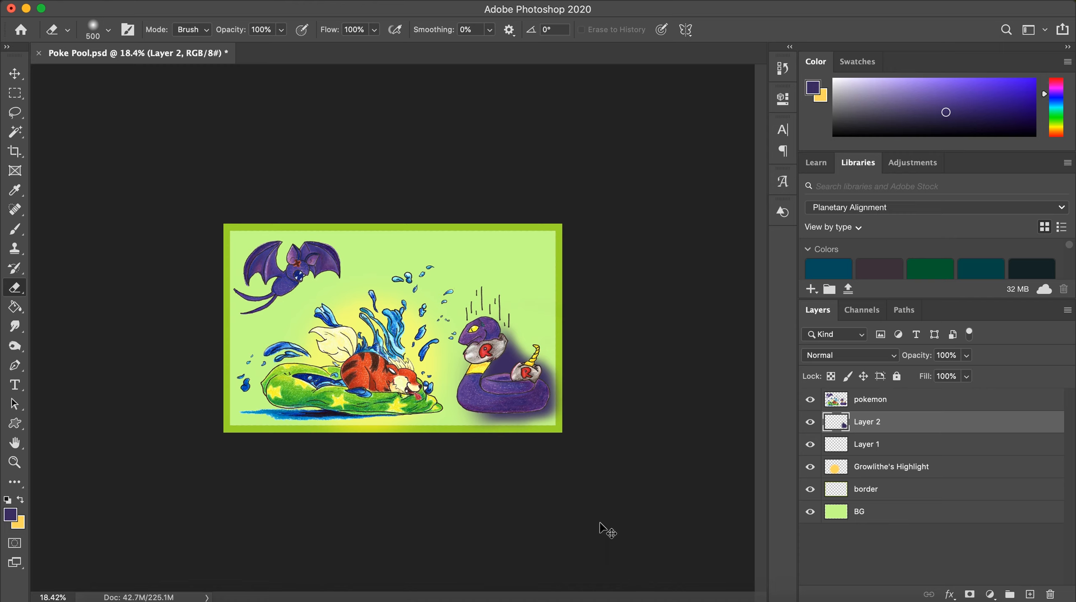
Reposition the purple shadow on Layer 2 and stretch it taller and wider behind the snake with Free Transform
key("ctrl+t")
left_click_drag(542, 397, 566, 356)
key("Return")
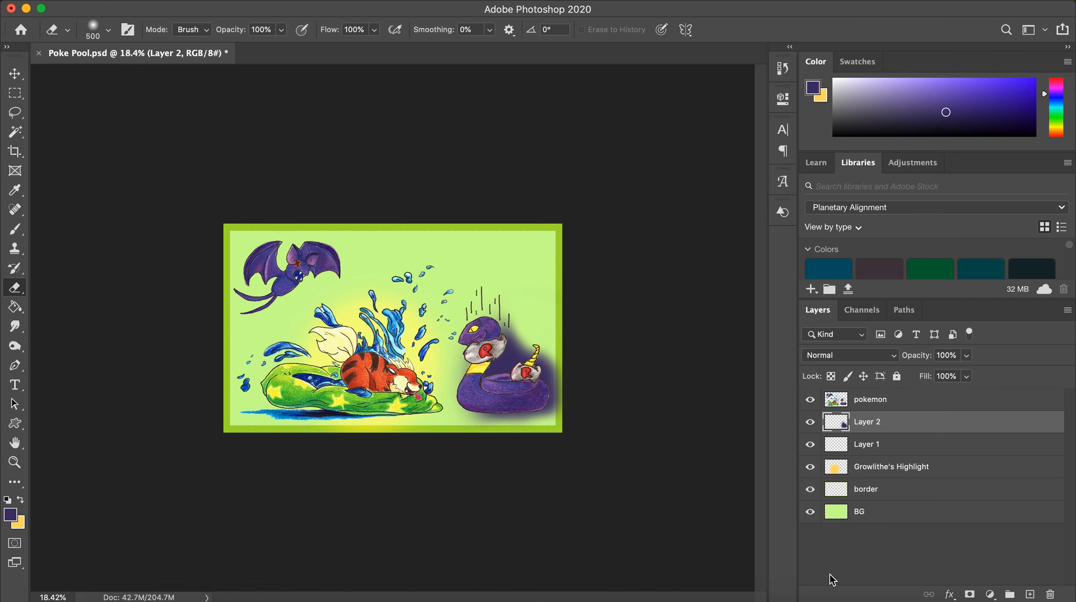
key("ctrl+t")
left_click_drag(501, 281, 501, 236)
left_click_drag(434, 332, 417, 332)
key("Return")
key("e")
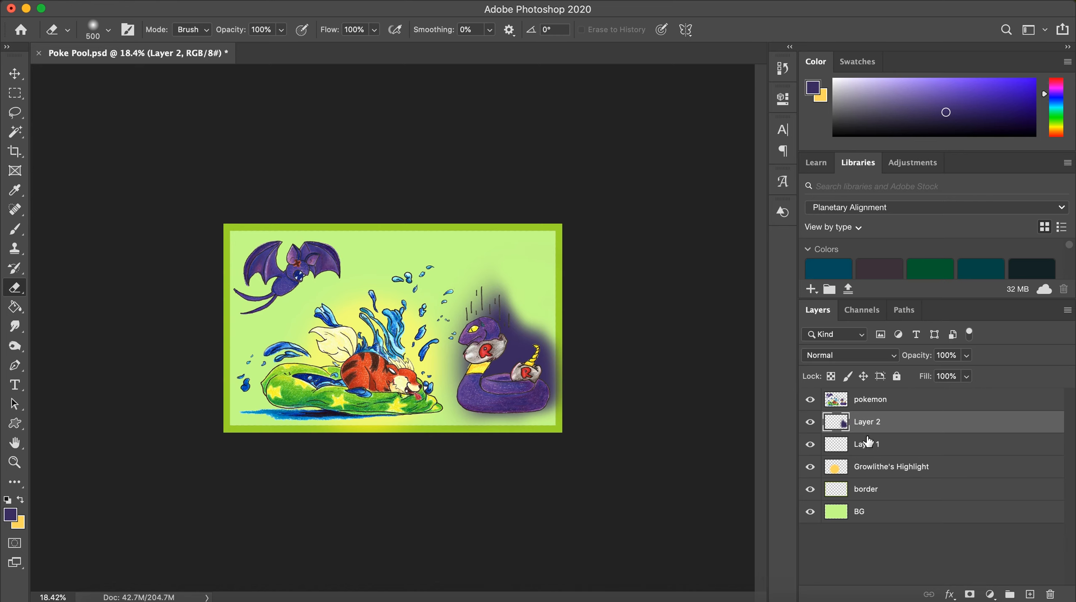
Set Layer 2's blending mode to Hard Light and lower its opacity to 38%
left_click(882, 356)
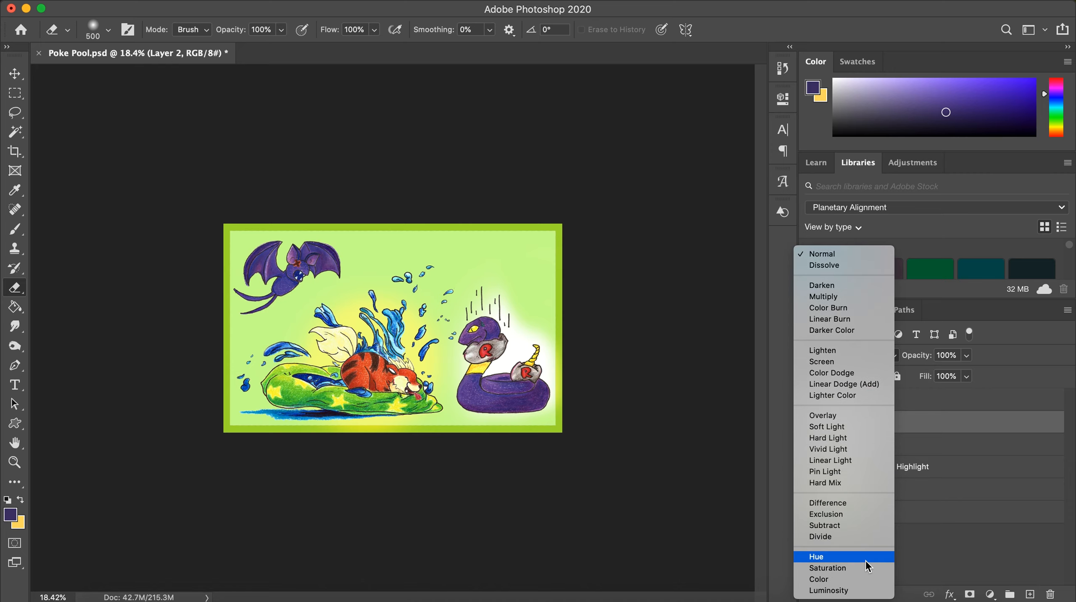
left_click(858, 469)
left_click(966, 355)
mouse_move(970, 373)
left_mouse_down()
mouse_move(911, 379)
mouse_move(925, 377)
left_mouse_up()
Rename the snake's shadow layer as Ekans shadow
double_click(876, 419)
type("Eke")
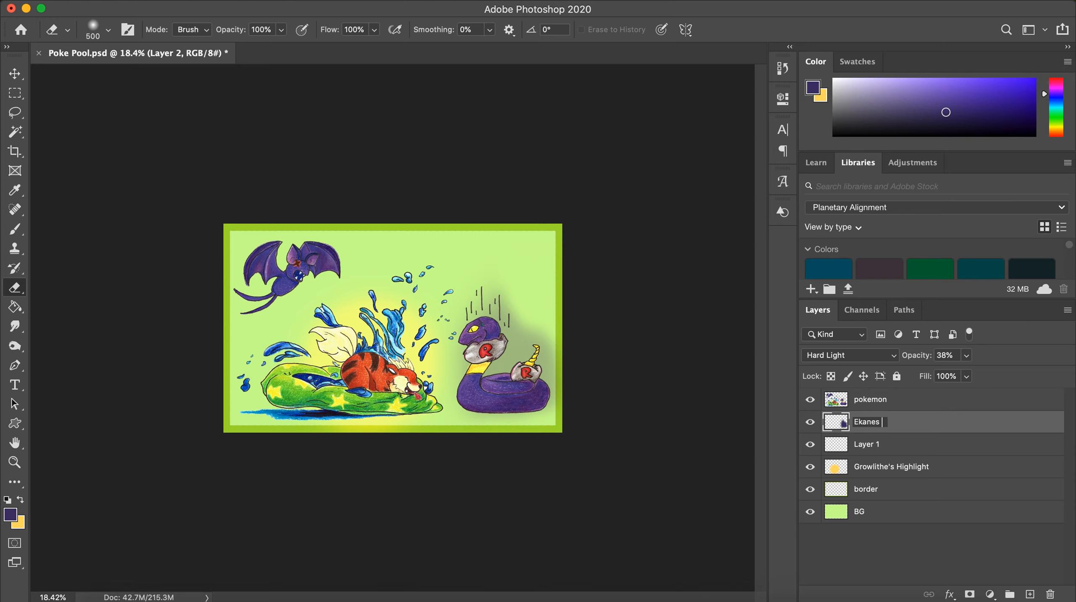
key("Return")
Paint a large soft purple shadow behind the bat on Layer 1 with the 2000 px brush
left_click(878, 449)
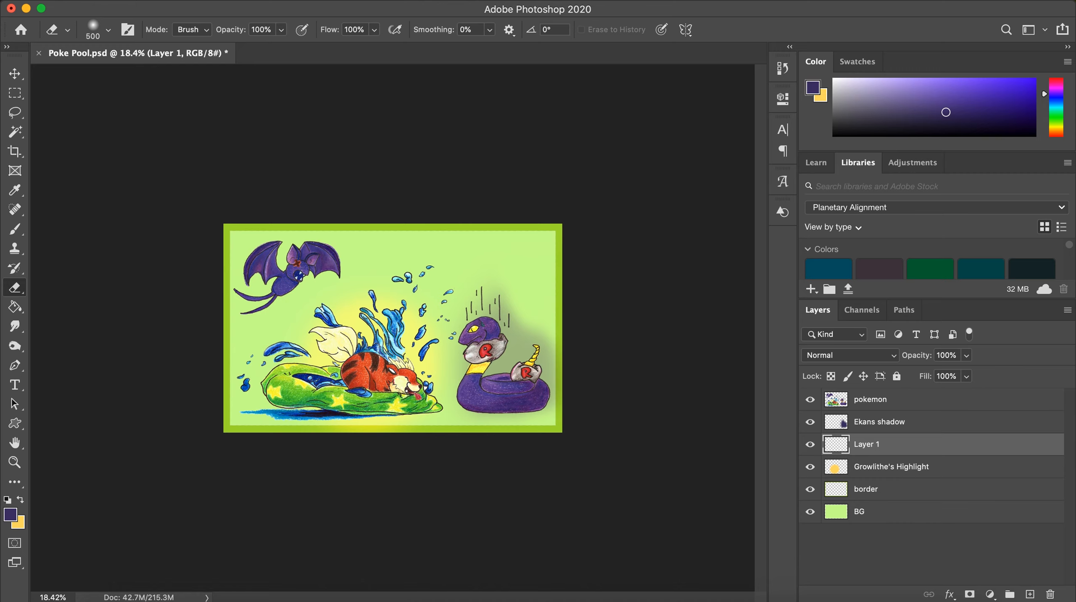
key("b")
left_click(264, 248)
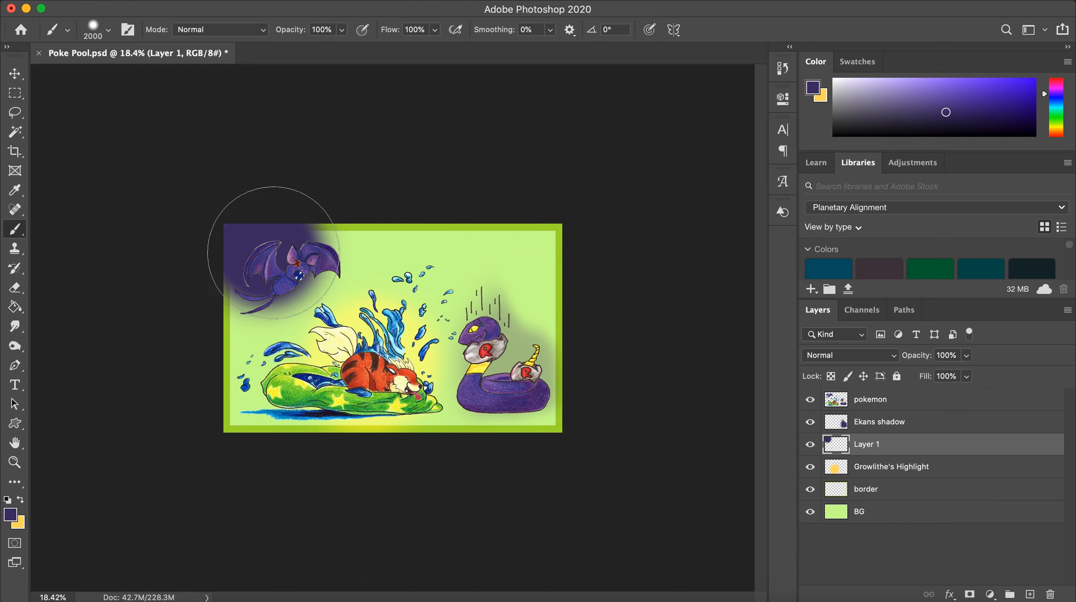
left_click(271, 255)
left_click(250, 253)
Try to erase the purple covering the frame around the bat on Layer 1, and undo the erasing
key("e")
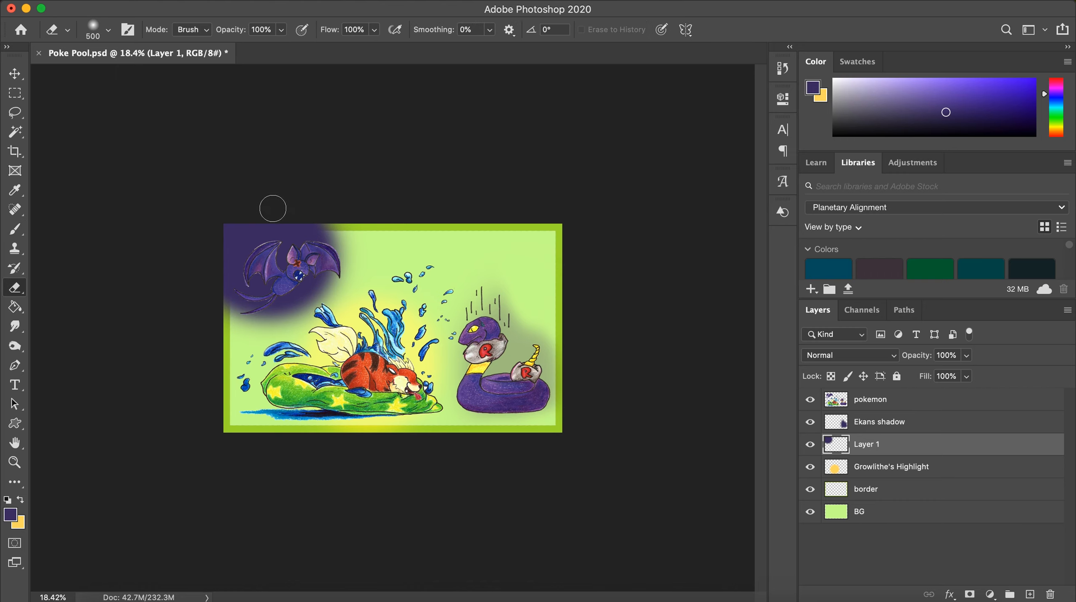
mouse_move(322, 214)
left_mouse_down()
mouse_move(275, 215)
mouse_move(225, 237)
mouse_move(209, 320)
left_mouse_up()
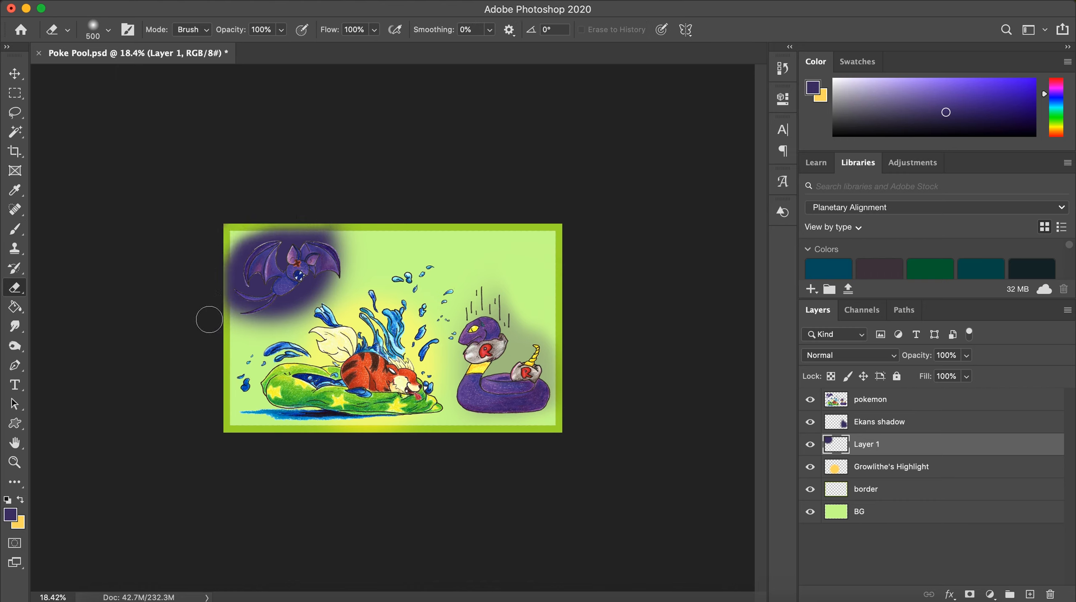
key("super+z")
Move the border layer to the top of the layer stack, above the pokemon layer
left_click_drag(878, 490, 880, 395)
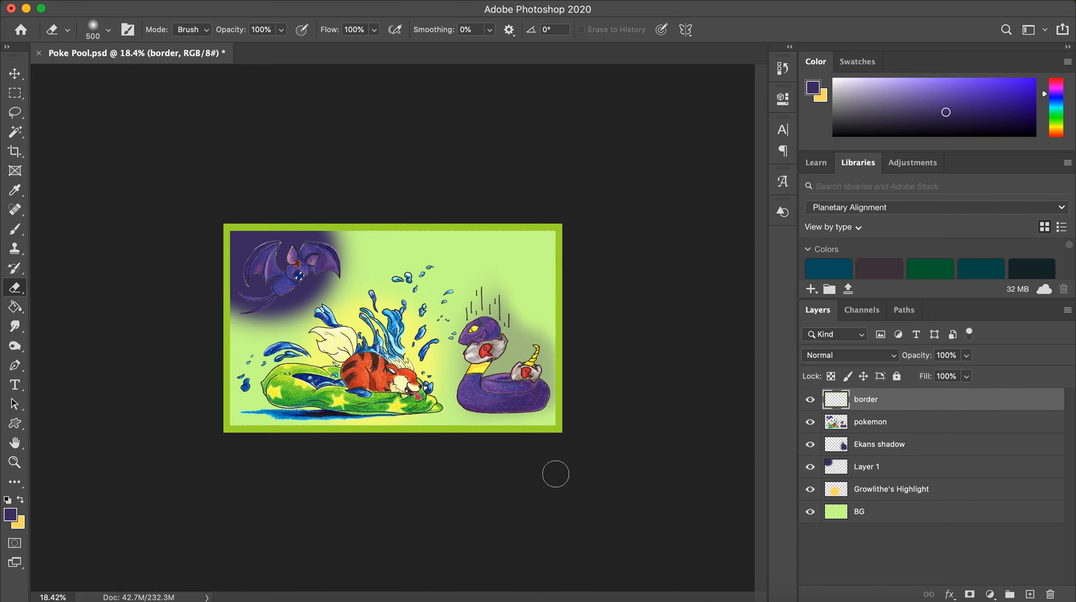